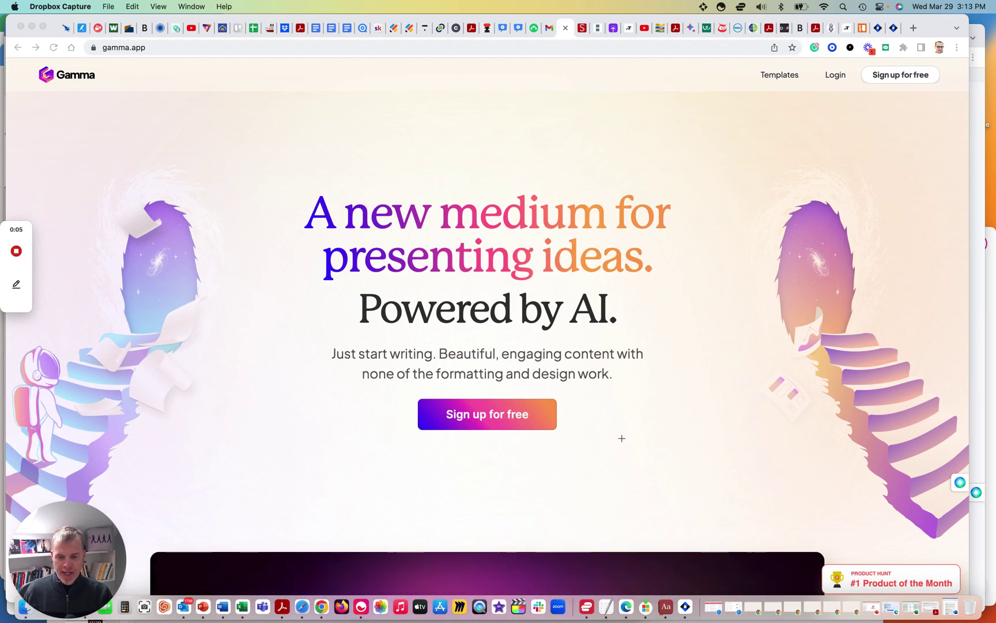
# - Scroll down through Gamma's landing page and back up
pyautogui.scroll(-3, 682, 395)
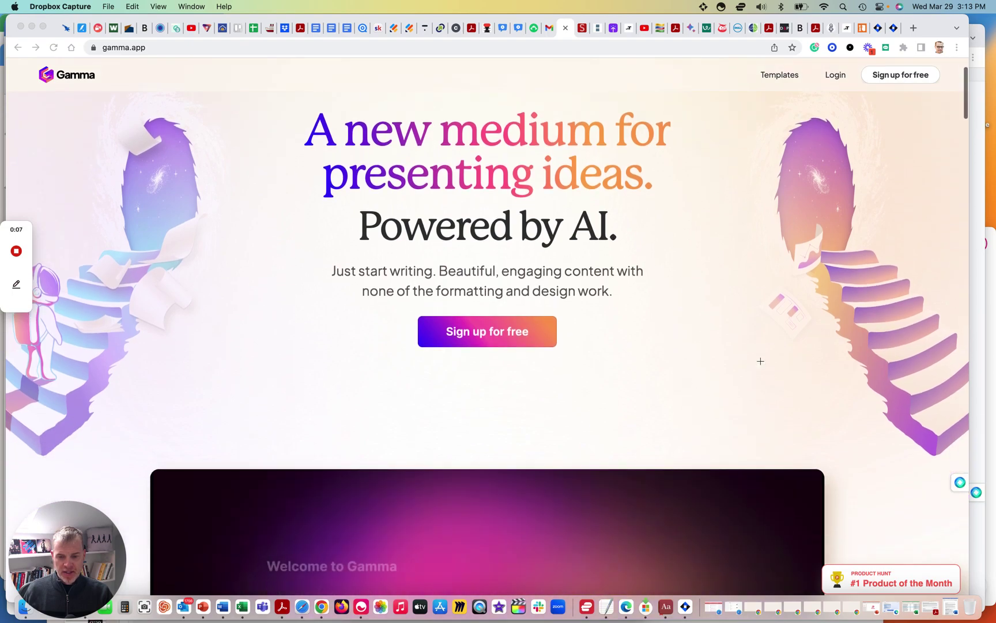
pyautogui.scroll(-3, 762, 360)
pyautogui.scroll(-2, 845, 348)
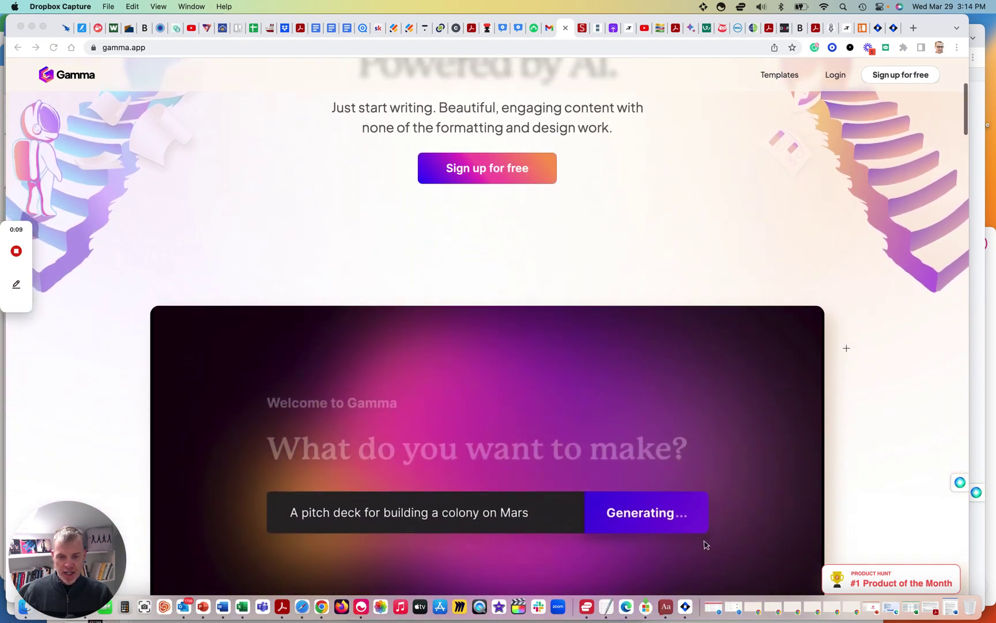
pyautogui.scroll(-1, 846, 348)
pyautogui.scroll(-1, 846, 348)
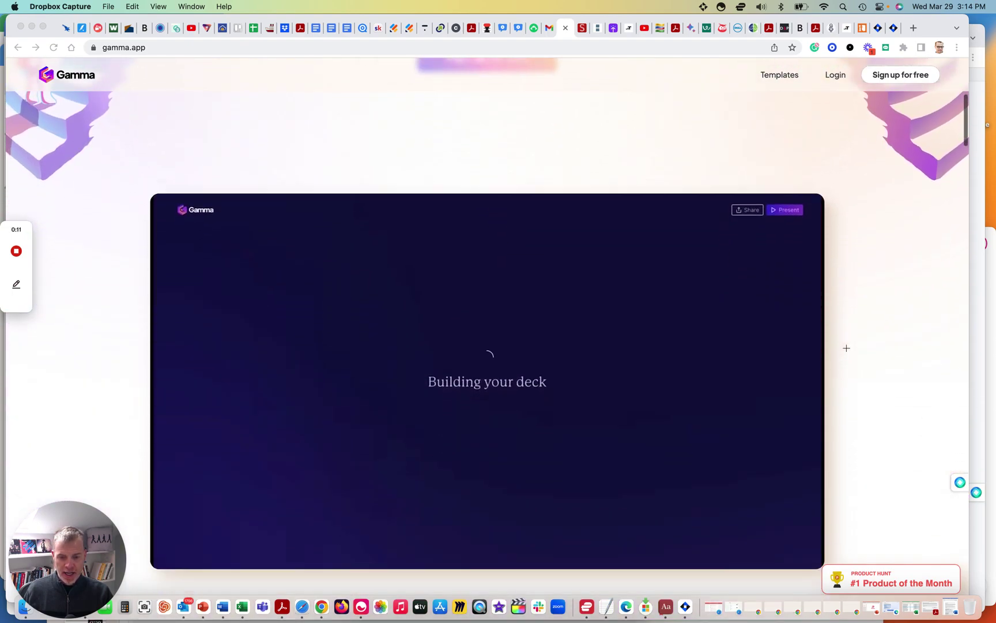
pyautogui.scroll(-2, 846, 347)
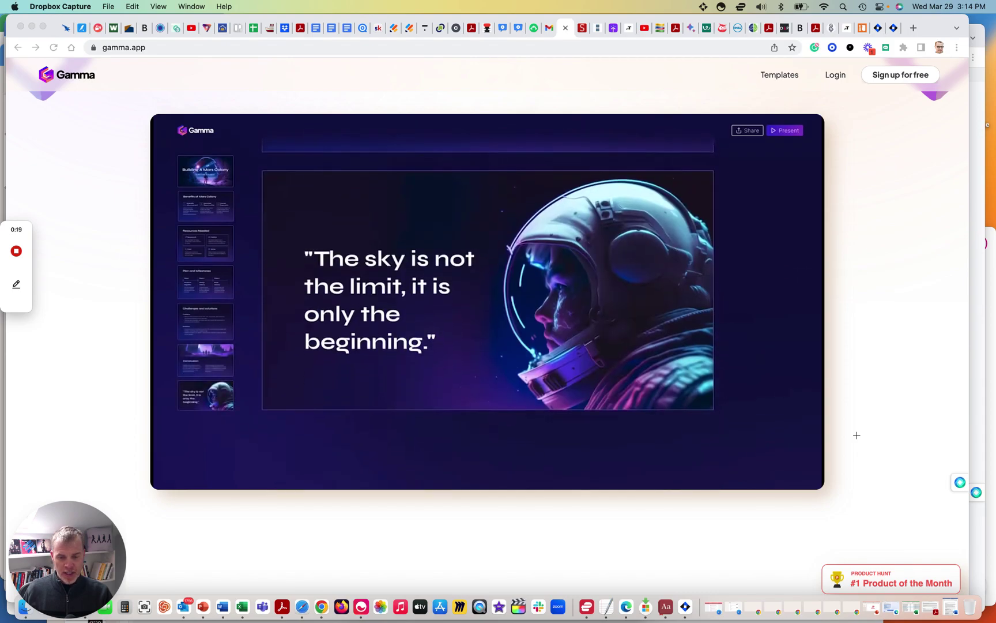
pyautogui.scroll(-3, 857, 436)
pyautogui.scroll(-2, 857, 435)
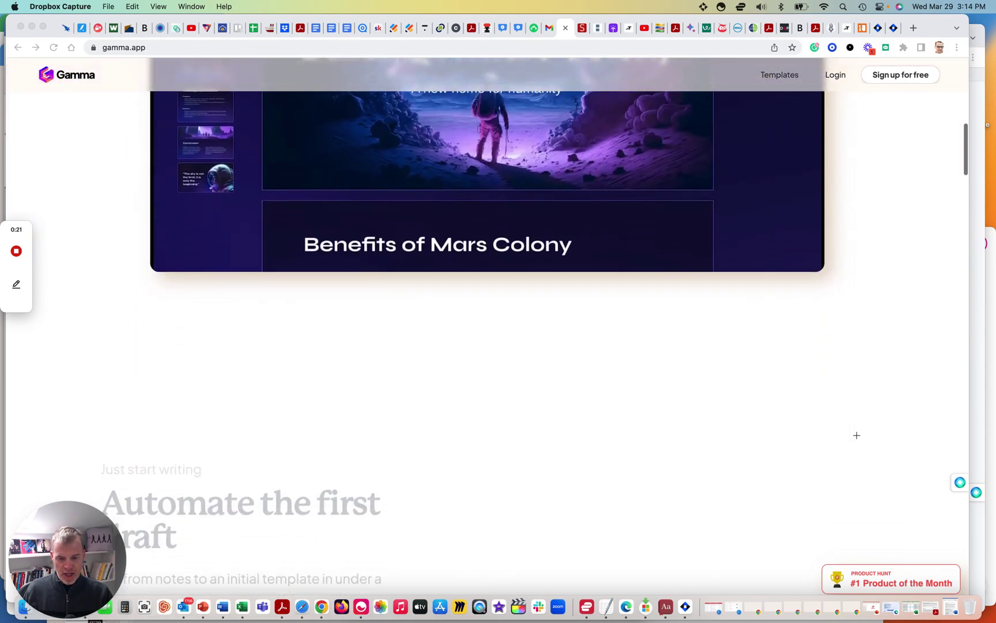
pyautogui.scroll(-3, 857, 436)
pyautogui.scroll(-2, 856, 435)
pyautogui.scroll(-1, 857, 436)
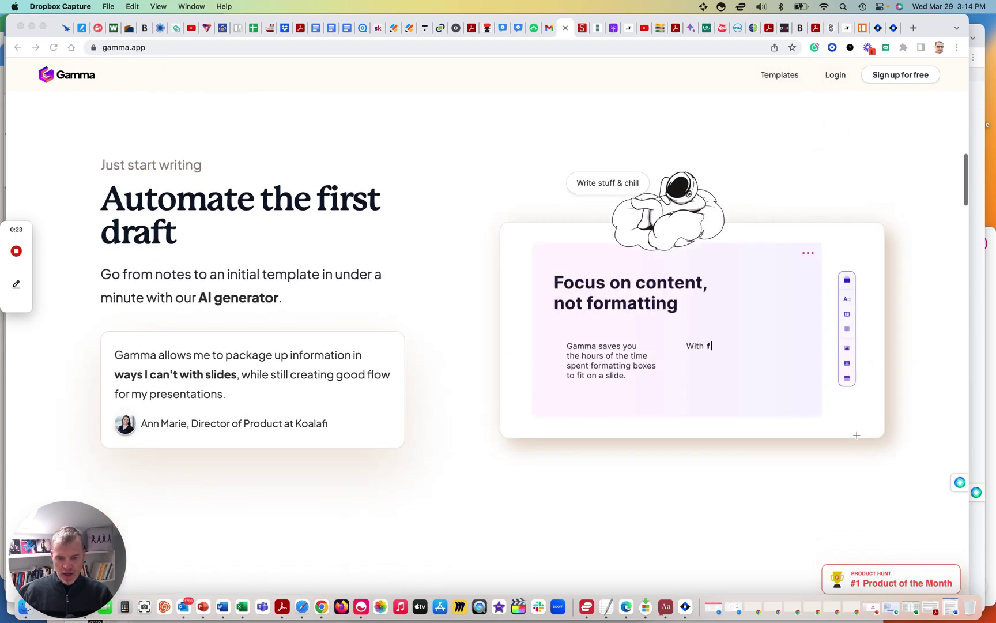
pyautogui.scroll(-1, 857, 436)
pyautogui.scroll(-2, 857, 436)
pyautogui.scroll(-1, 857, 436)
pyautogui.scroll(-2, 857, 436)
pyautogui.scroll(-2, 857, 436)
pyautogui.scroll(-3, 857, 436)
pyautogui.scroll(-2, 857, 435)
pyautogui.scroll(-2, 857, 435)
pyautogui.scroll(-1, 857, 435)
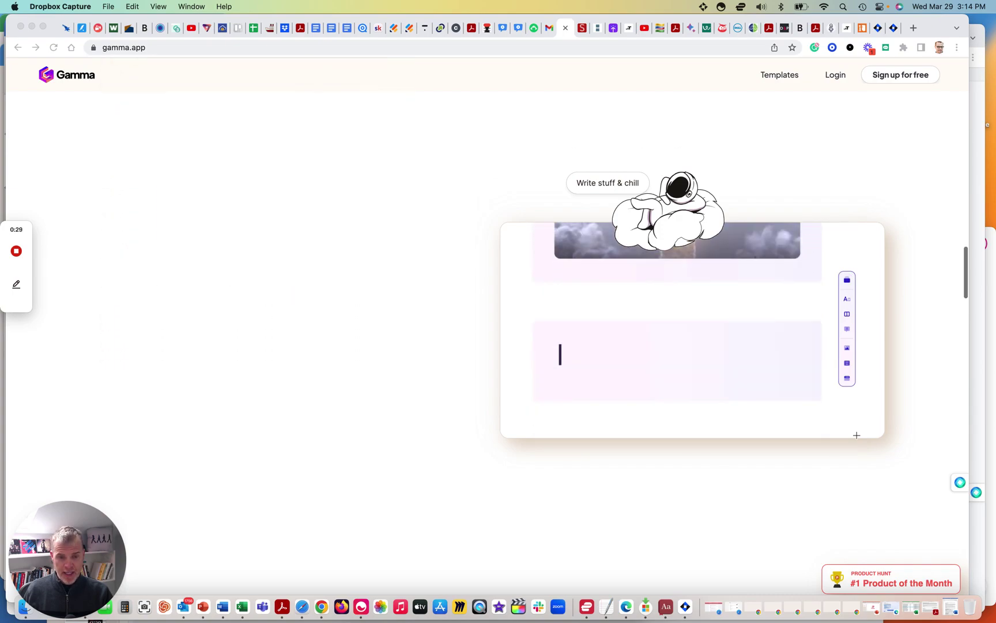
pyautogui.scroll(-2, 857, 435)
pyautogui.scroll(-3, 857, 435)
pyautogui.scroll(-1, 857, 435)
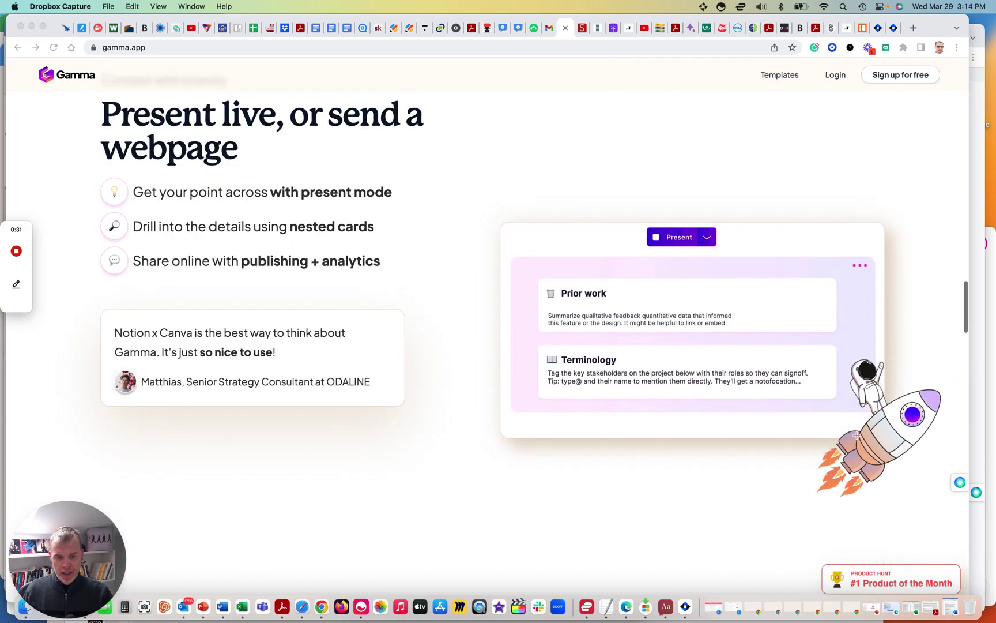
pyautogui.scroll(-2, 857, 436)
pyautogui.scroll(-3, 857, 435)
pyautogui.scroll(-3, 857, 435)
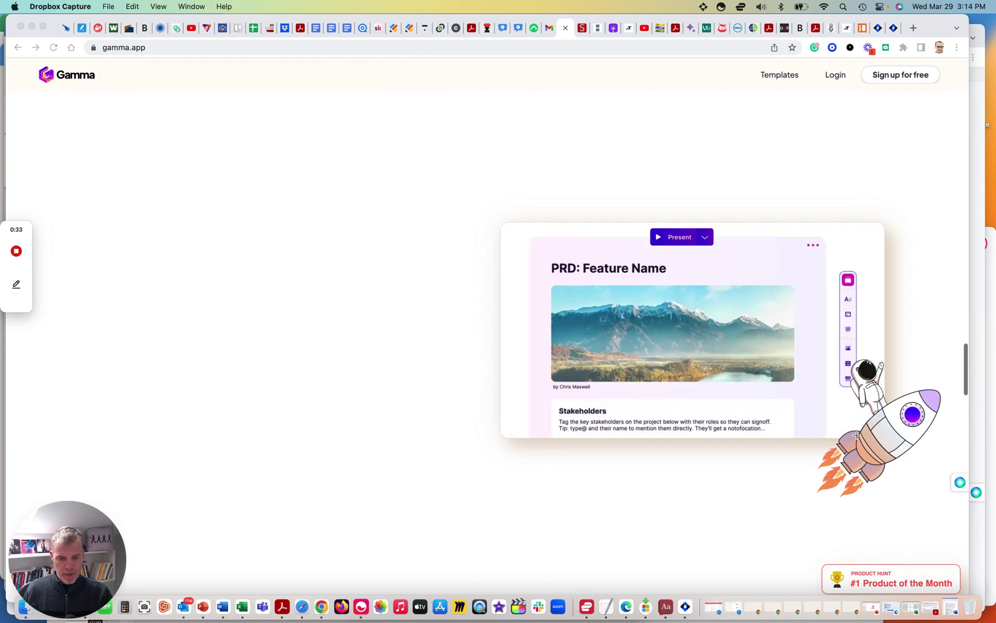
pyautogui.scroll(-2, 857, 436)
pyautogui.scroll(-3, 857, 435)
pyautogui.scroll(-2, 857, 436)
pyautogui.scroll(-1, 857, 435)
pyautogui.scroll(-2, 857, 435)
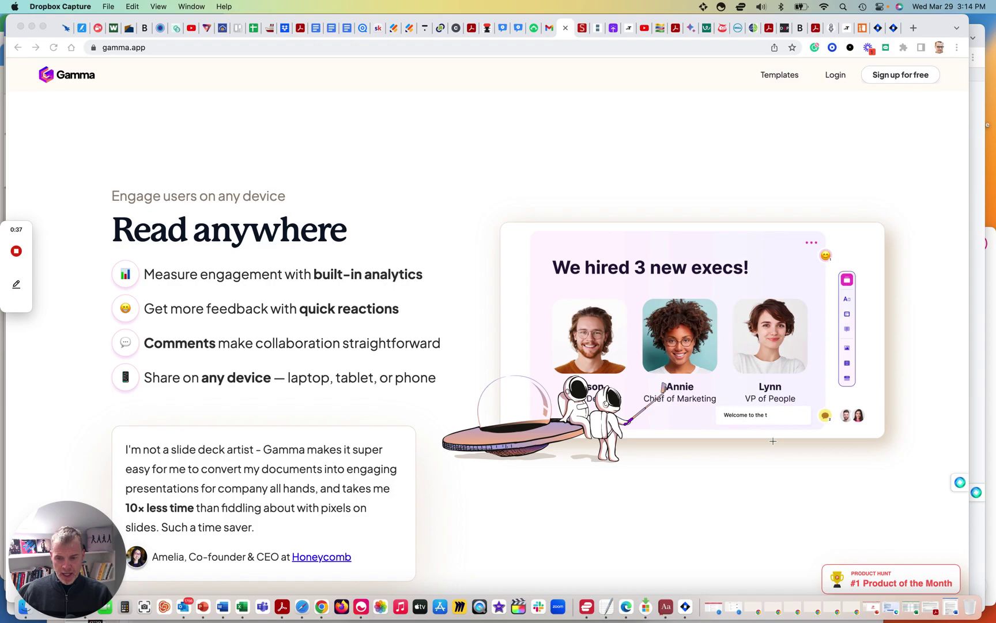
pyautogui.scroll(-2, 773, 441)
pyautogui.scroll(-2, 773, 441)
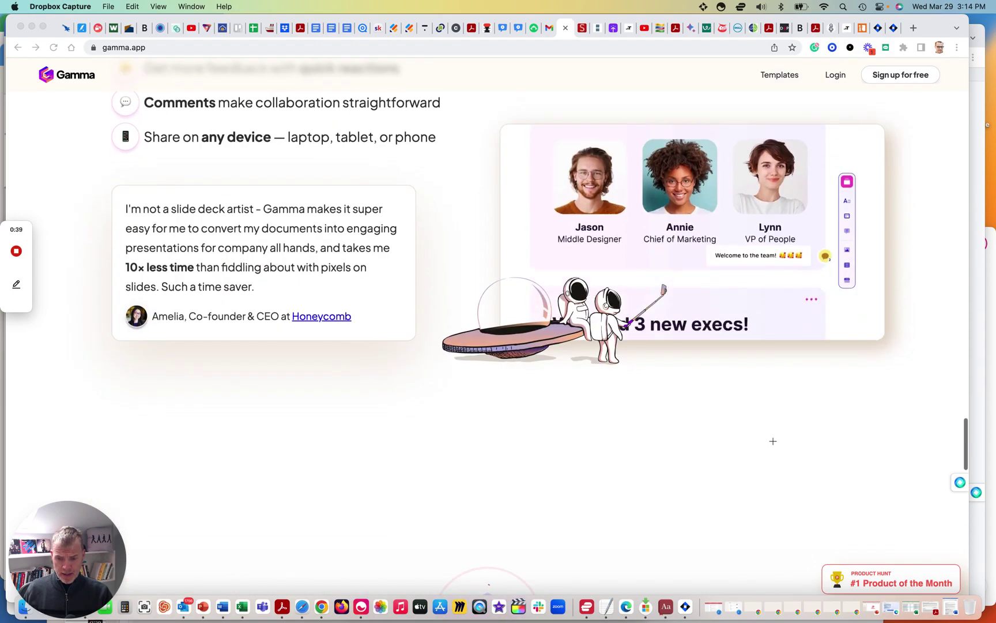
pyautogui.scroll(3, 774, 440)
pyautogui.scroll(5, 773, 440)
pyautogui.scroll(5, 774, 441)
pyautogui.scroll(10, 773, 440)
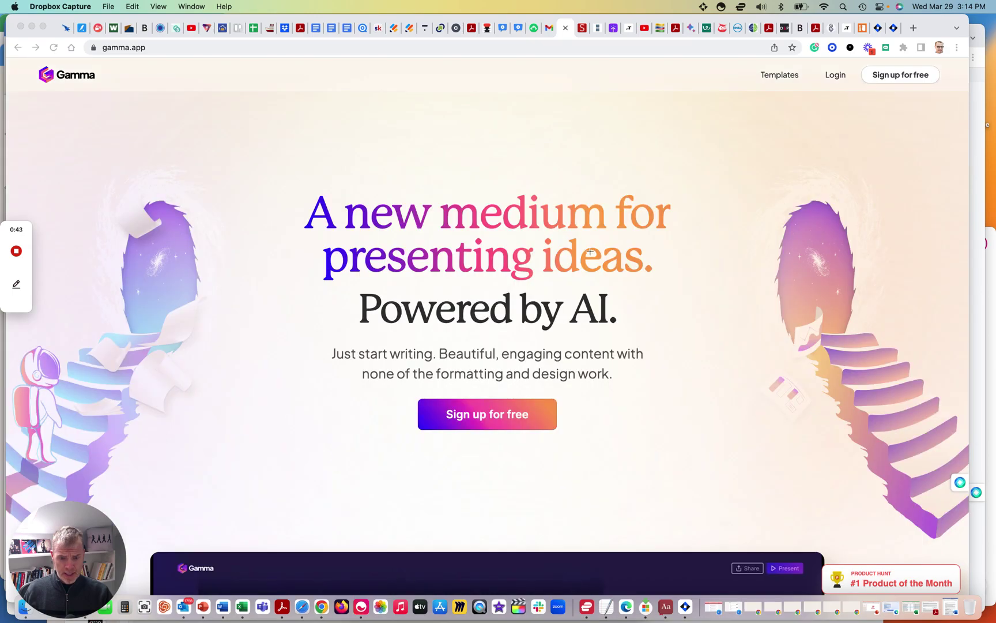
# - Sign up for a free Gamma account and confirm the personal workspace
pyautogui.click(520, 415)
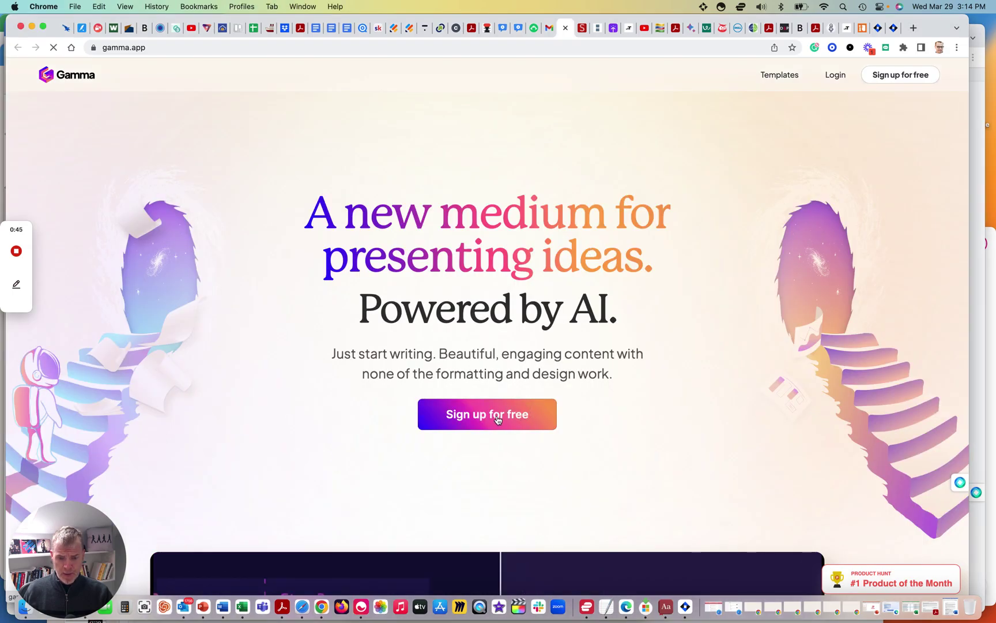
pyautogui.click(498, 419)
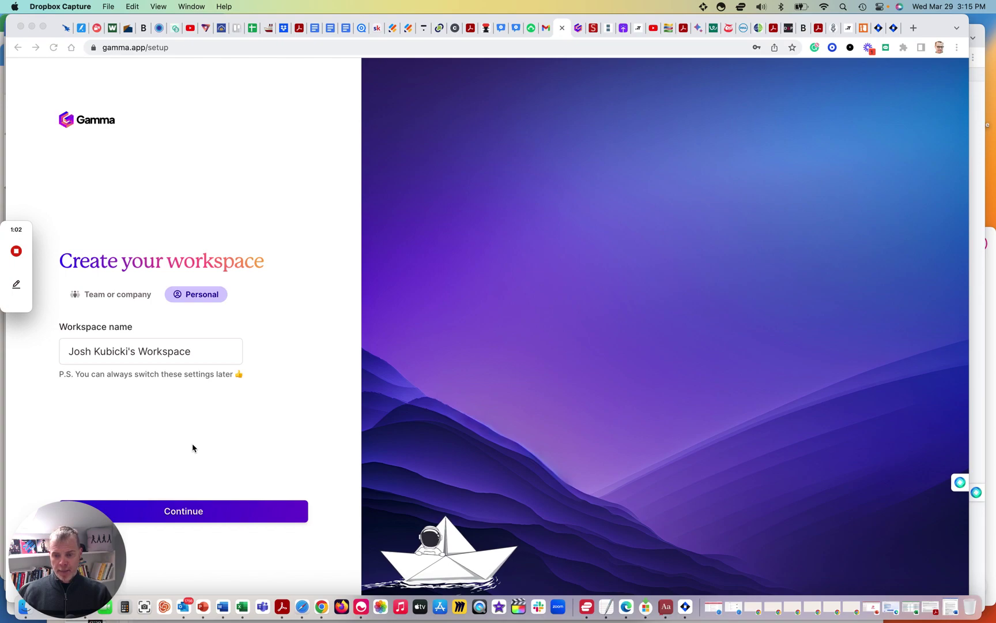
pyautogui.moveTo(78, 540); pyautogui.dragTo(94, 144)
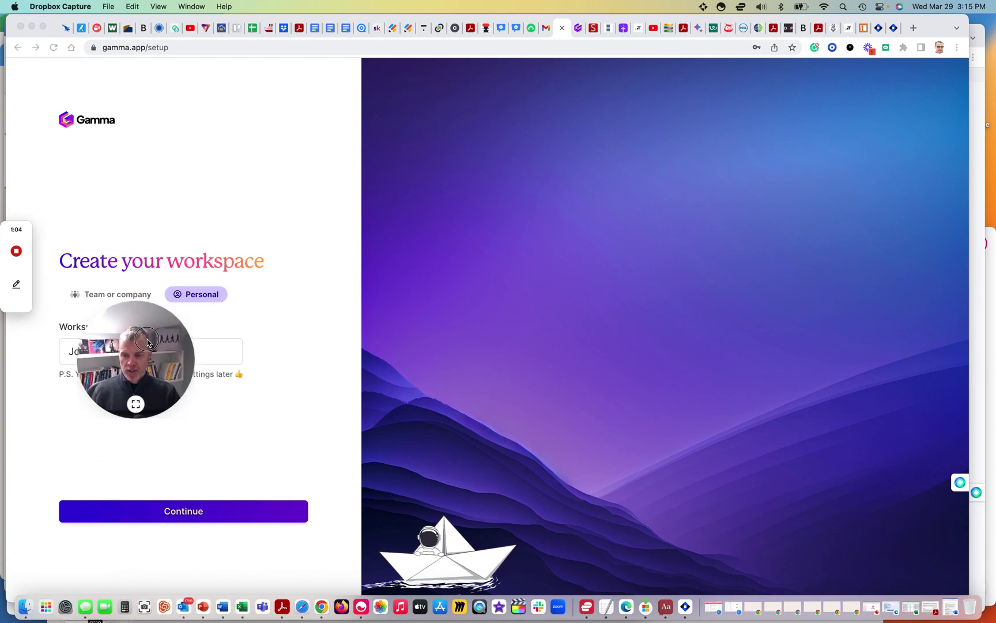
pyautogui.click(182, 514)
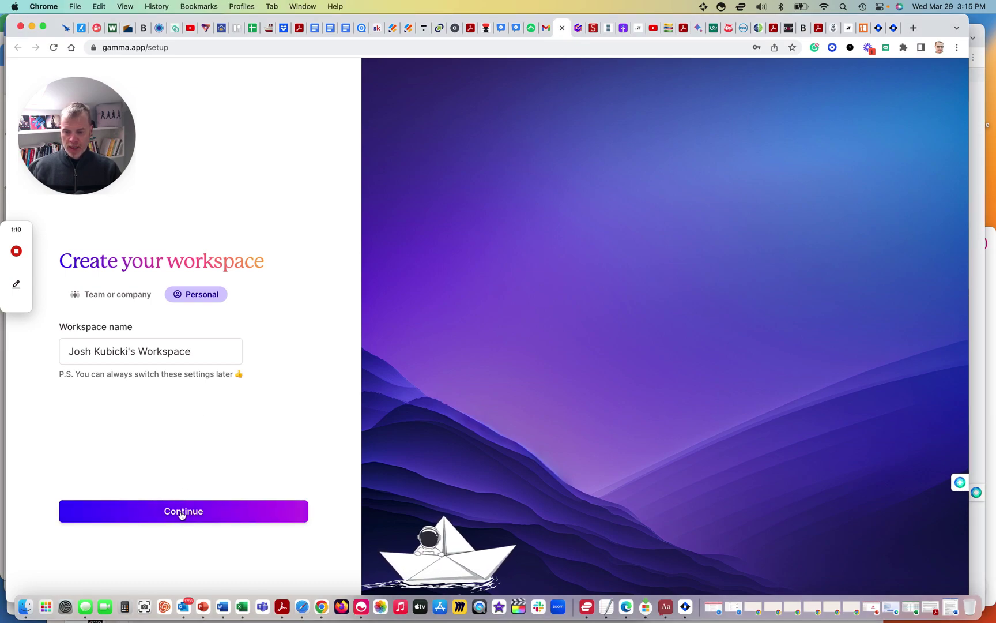
pyautogui.click(181, 512)
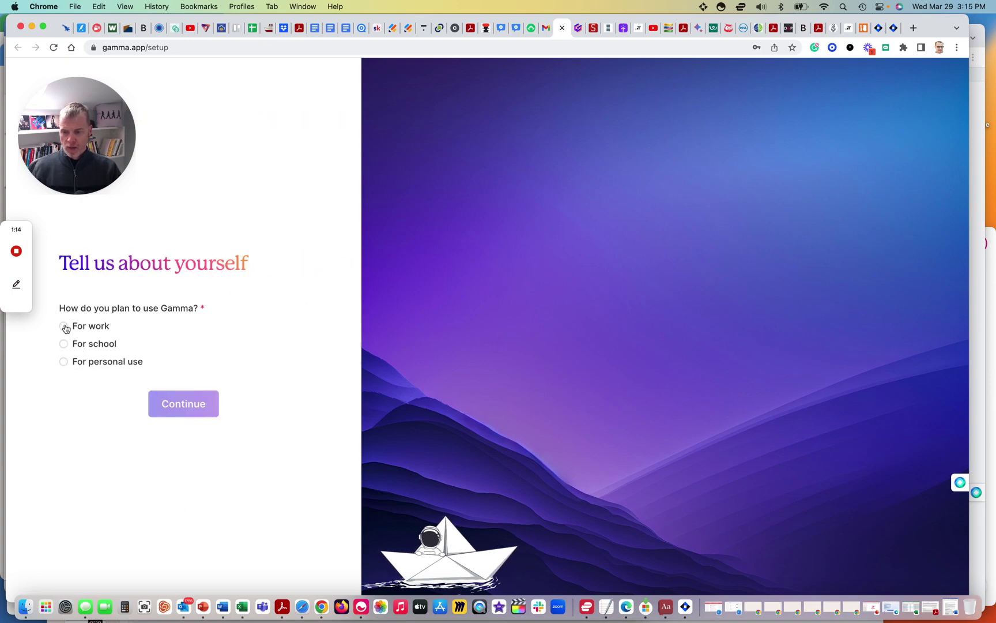
# - Answer the profile questions as using Gamma for work as a Consultant
pyautogui.click(63, 326)
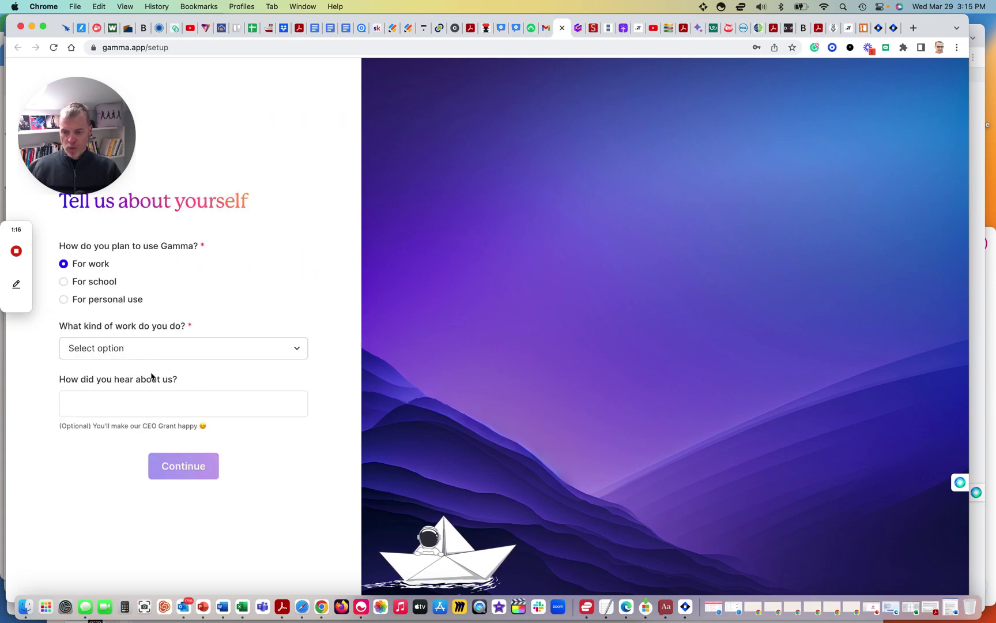
pyautogui.click(158, 349)
pyautogui.click(154, 363)
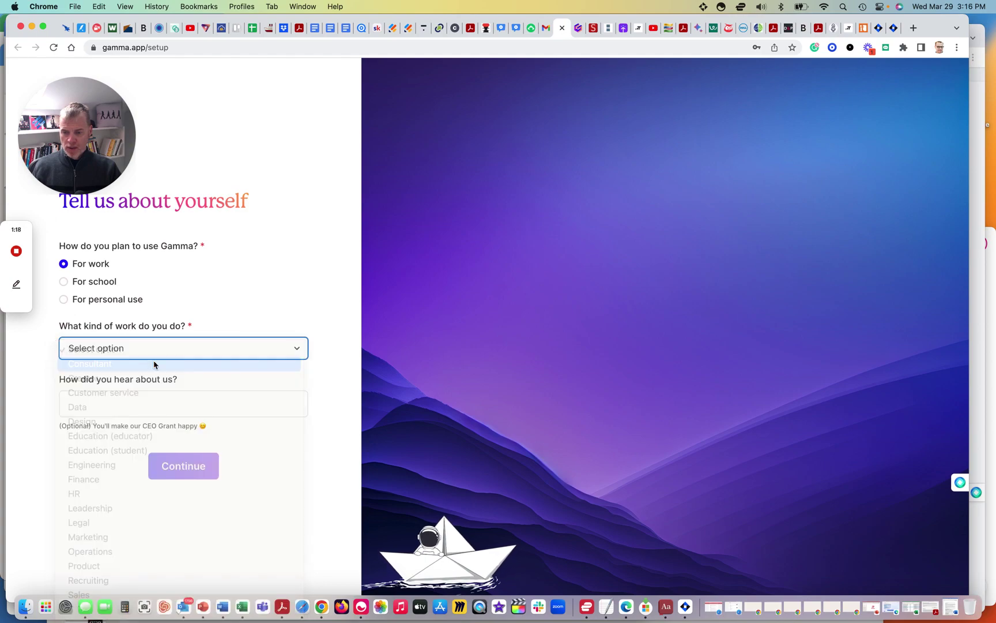
pyautogui.click(165, 405)
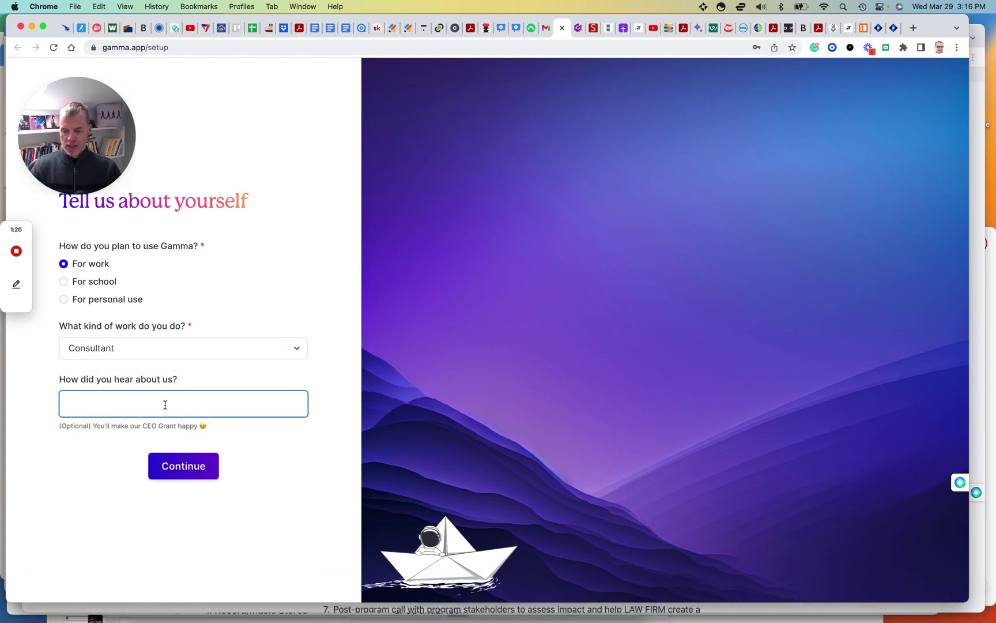
pyautogui.click(184, 465)
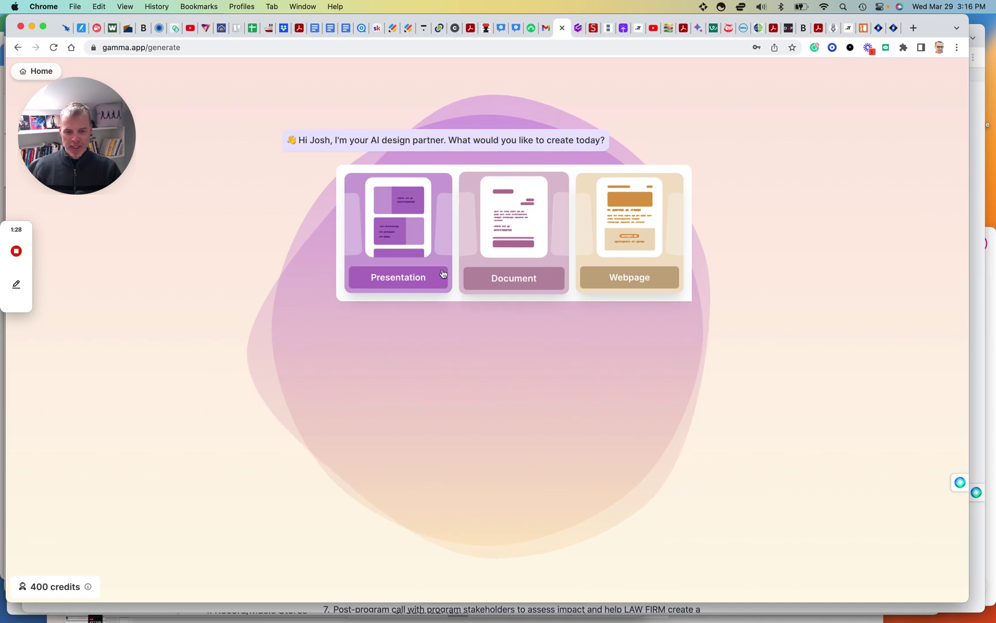
# - Choose Presentation with topic 'Presenting an executive sprint course for a global law firm's client value tea'
pyautogui.click(400, 261)
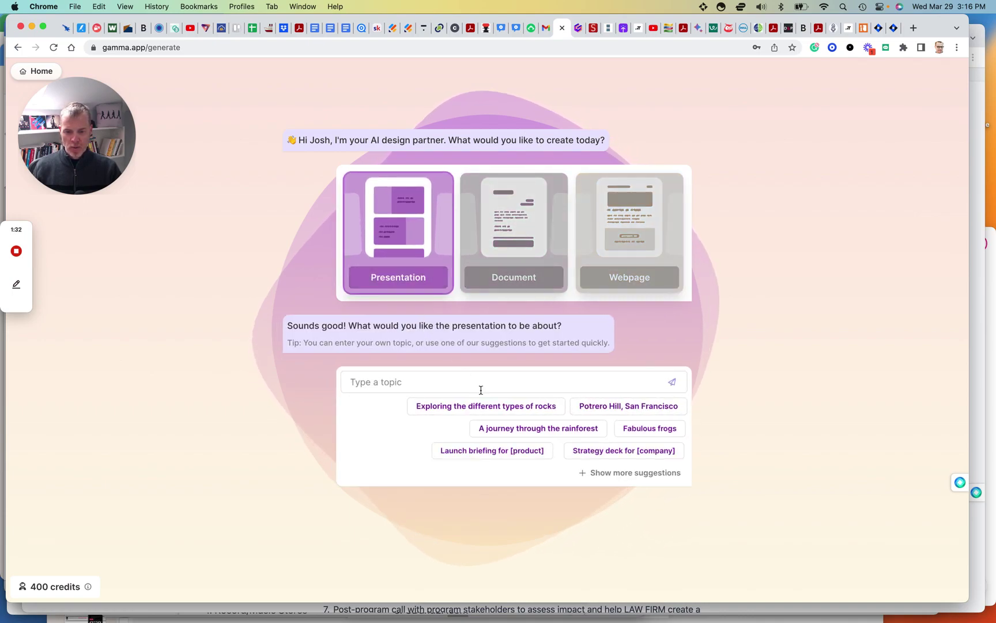
pyautogui.click(384, 382)
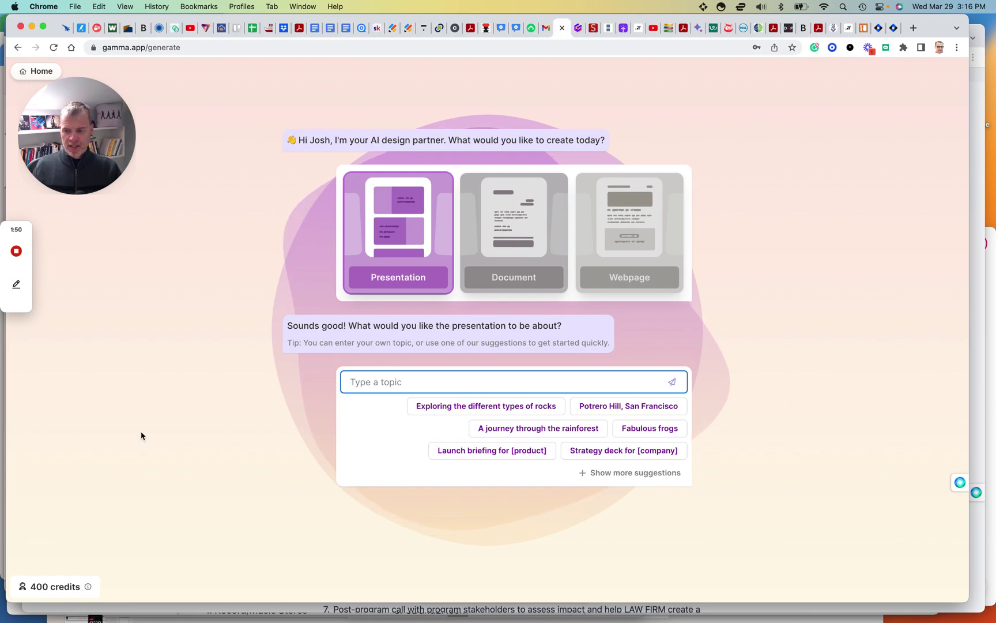
pyautogui.write("Presenting an executive sprint course for a global law firm's client value tea")
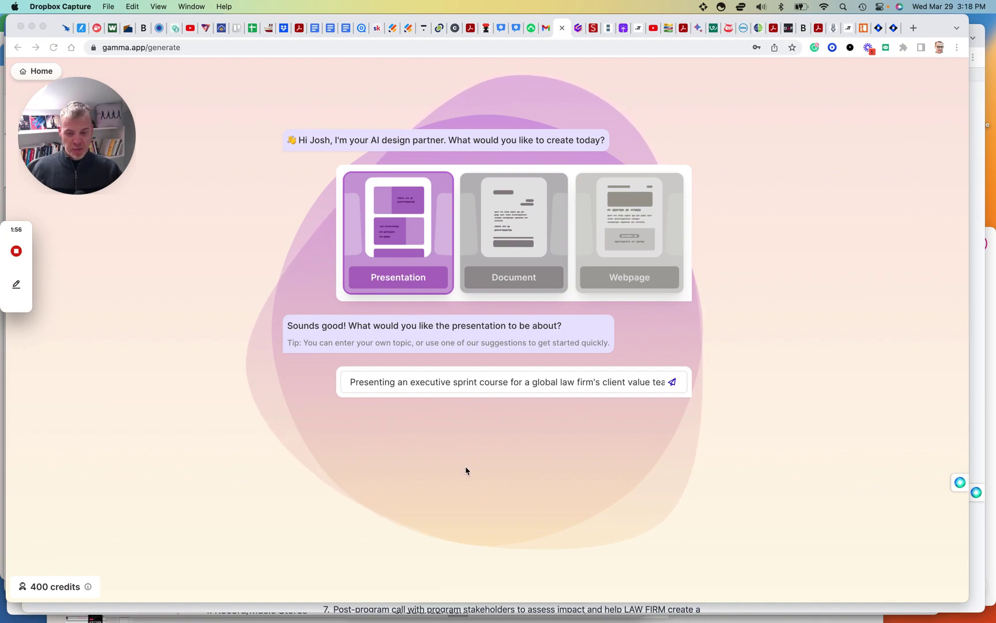
# - Generate an AI outline from the topic and accept the seven-point outline as is
pyautogui.click(573, 387)
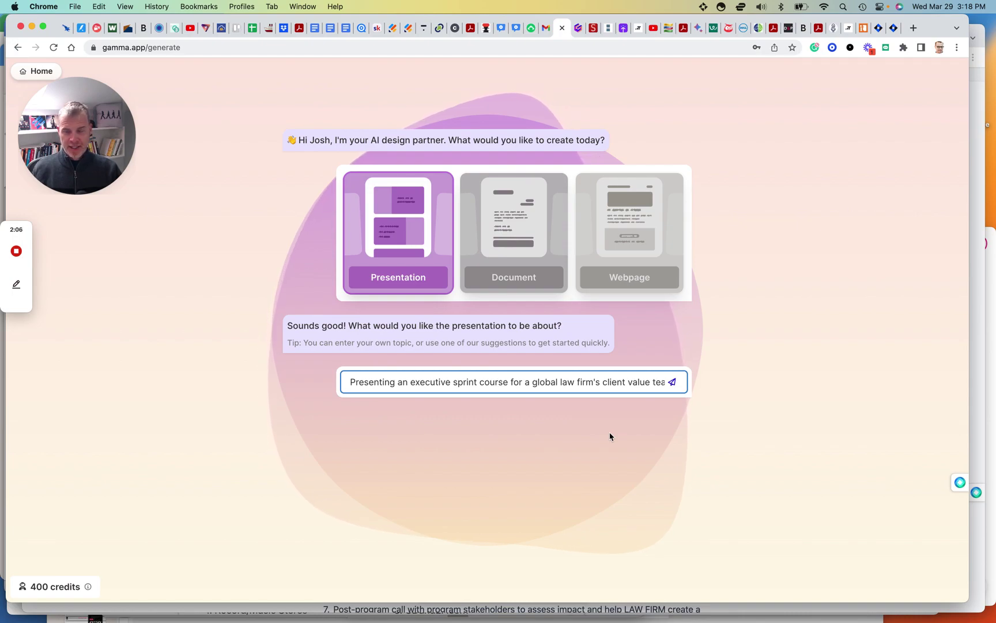
pyautogui.click(675, 385)
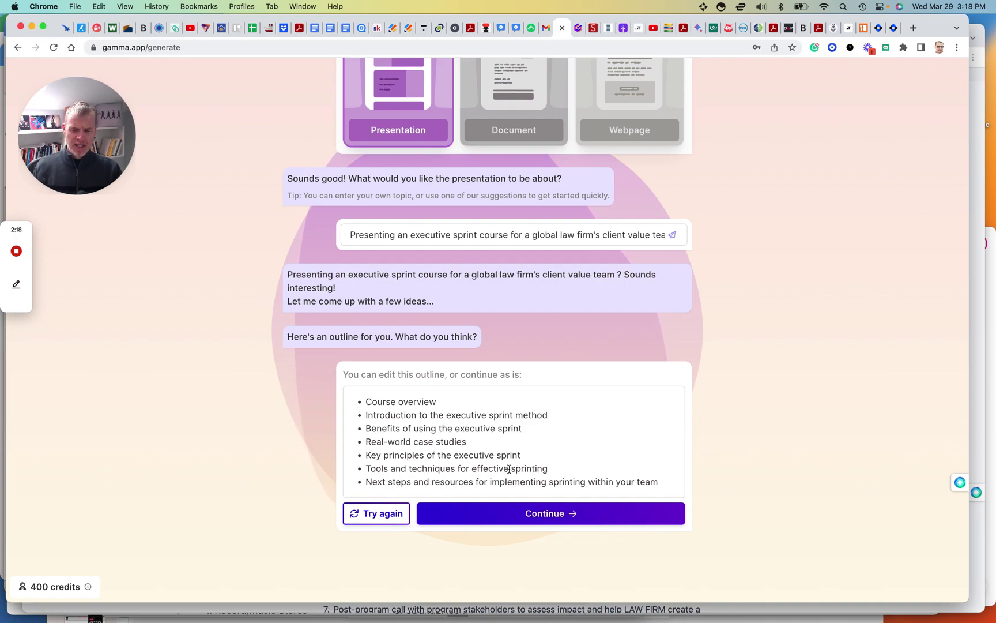
pyautogui.click(522, 514)
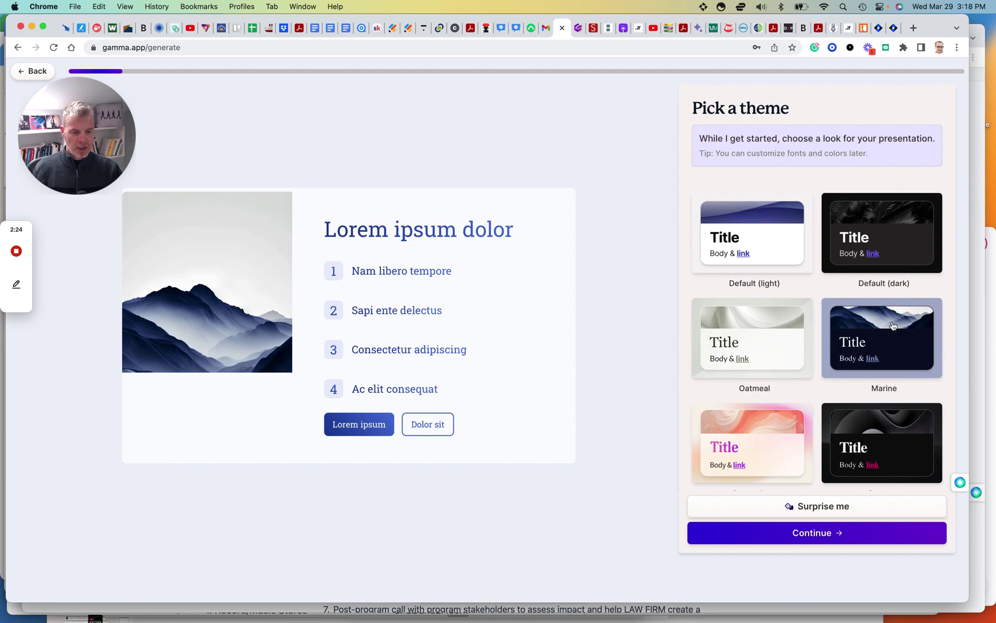
# - Apply the black theme with pink accents and generate the full deck
pyautogui.click(903, 435)
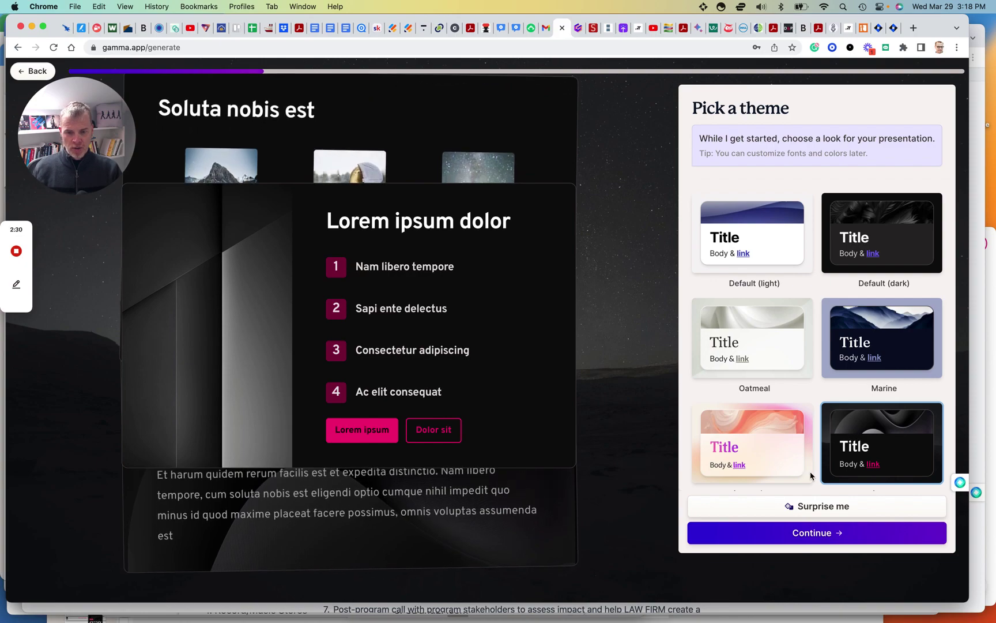
pyautogui.click(822, 535)
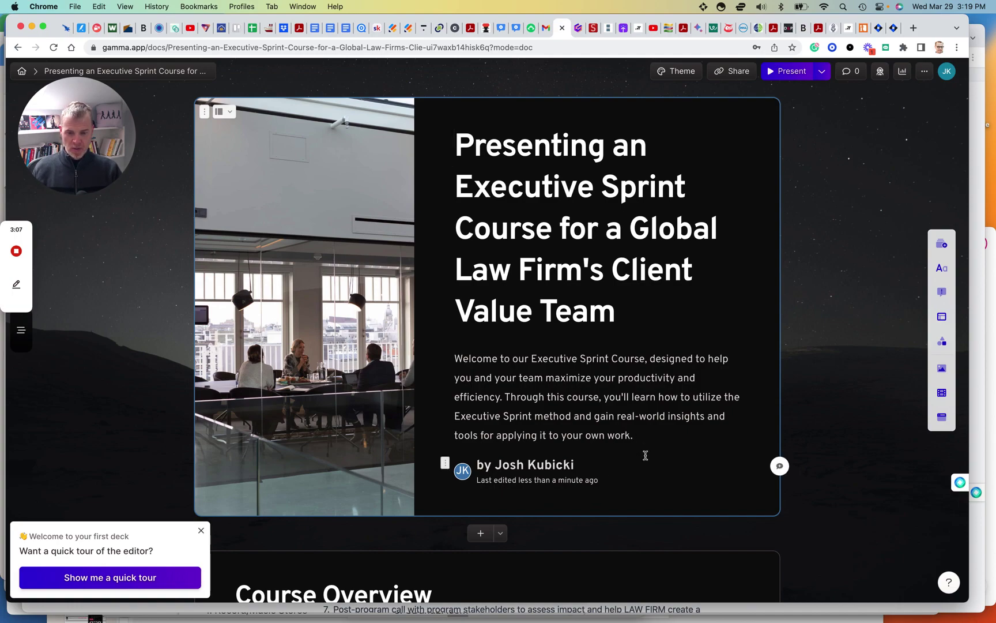
# - Scroll past the title card to the Course Overview card's three illustrated columns
pyautogui.scroll(-1, 645, 456)
pyautogui.scroll(-1, 645, 456)
pyautogui.scroll(-1, 646, 457)
pyautogui.scroll(-2, 646, 459)
pyautogui.scroll(-2, 647, 459)
pyautogui.scroll(-2, 646, 457)
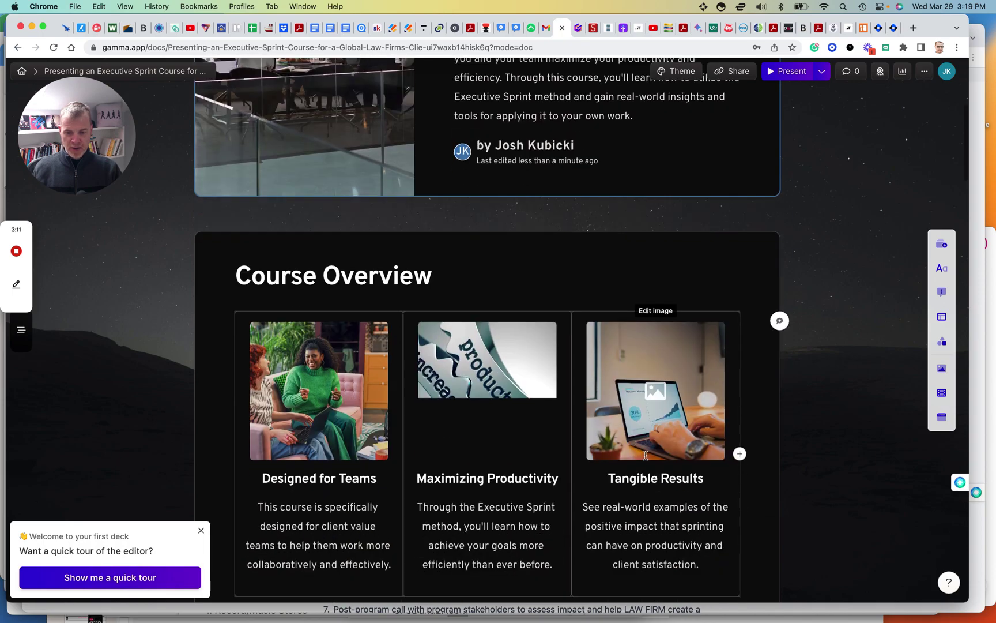
pyautogui.scroll(-1, 646, 456)
pyautogui.scroll(-1, 645, 455)
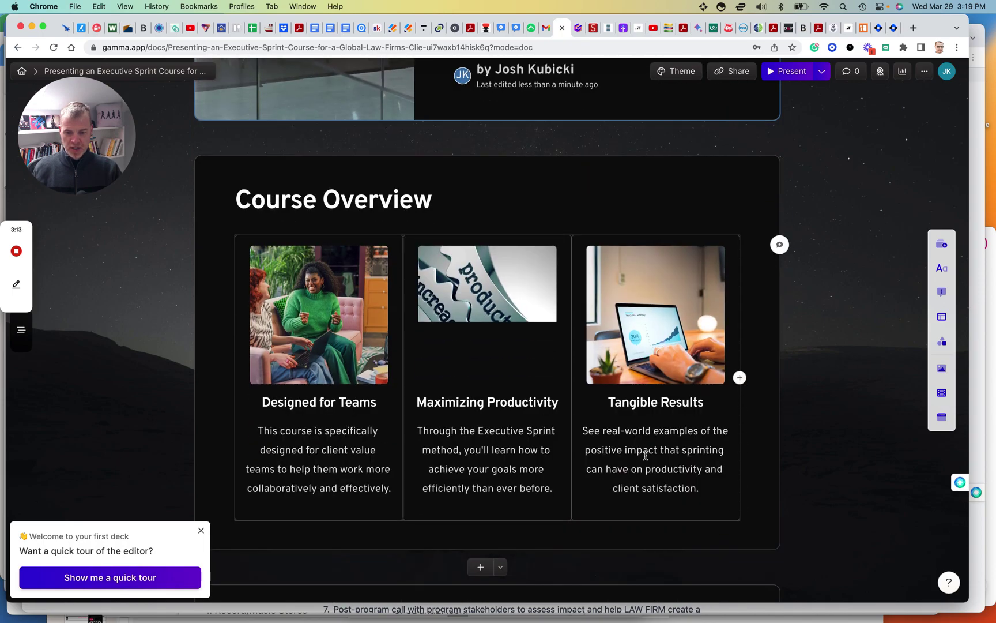
pyautogui.scroll(-1, 645, 456)
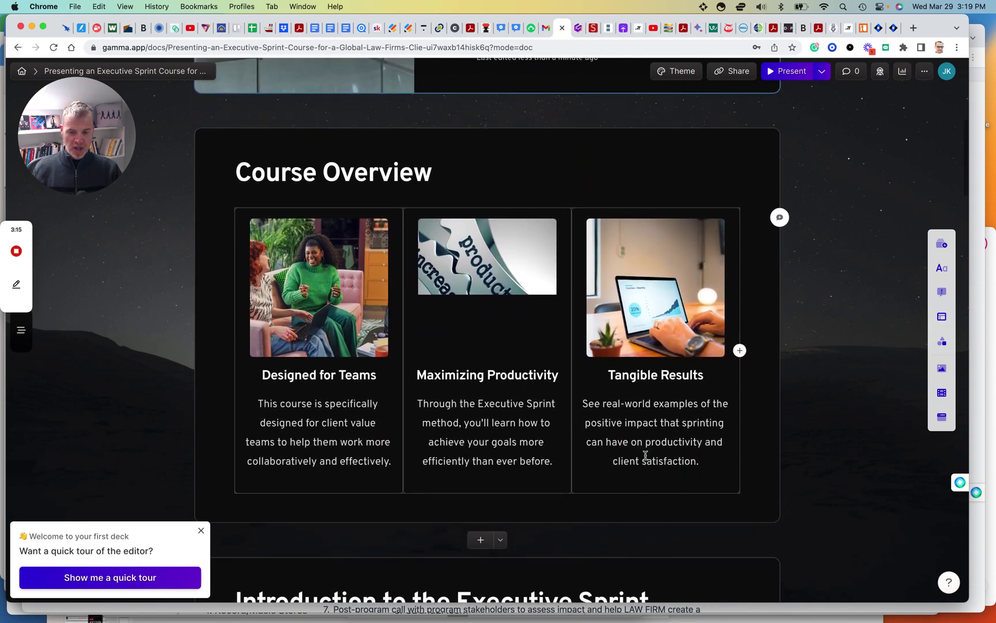
pyautogui.moveTo(671, 459)
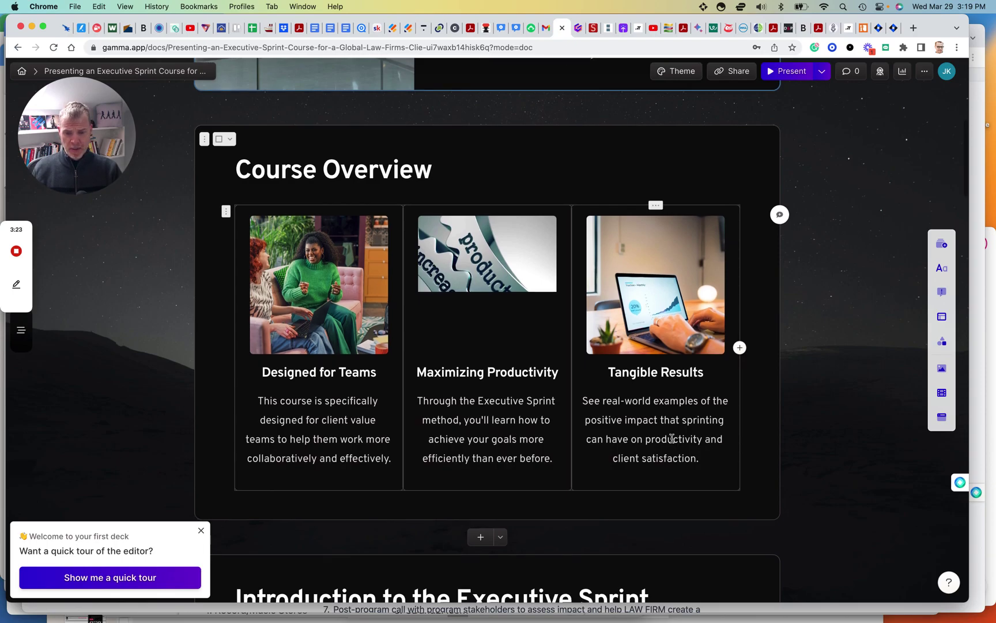
# - Scroll through the Introduction and Benefits cards to the Real-World Case Studies card
pyautogui.scroll(-5, 672, 438)
pyautogui.scroll(-5, 672, 438)
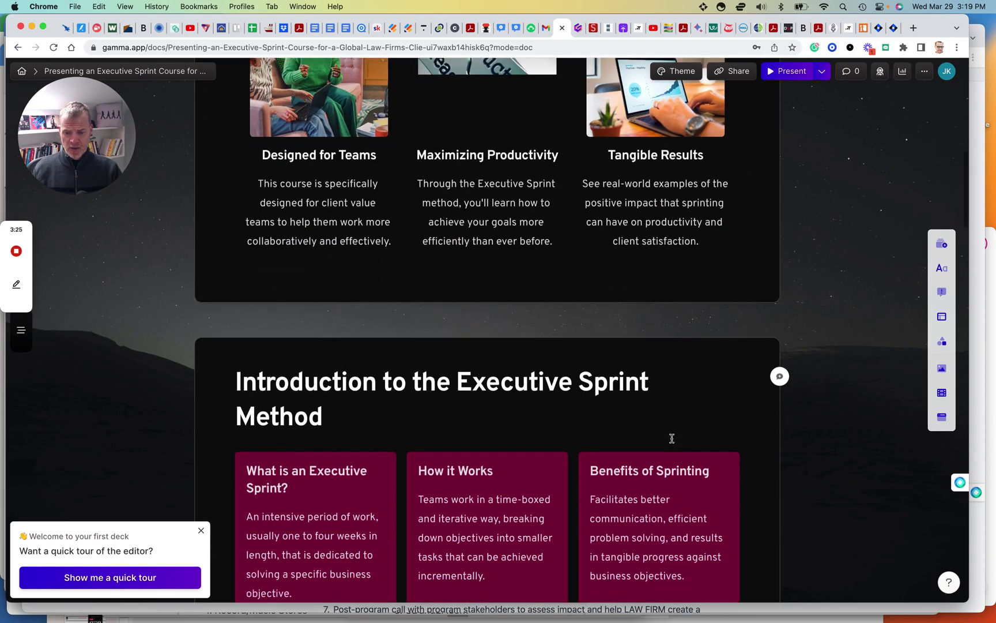
pyautogui.scroll(-2, 672, 438)
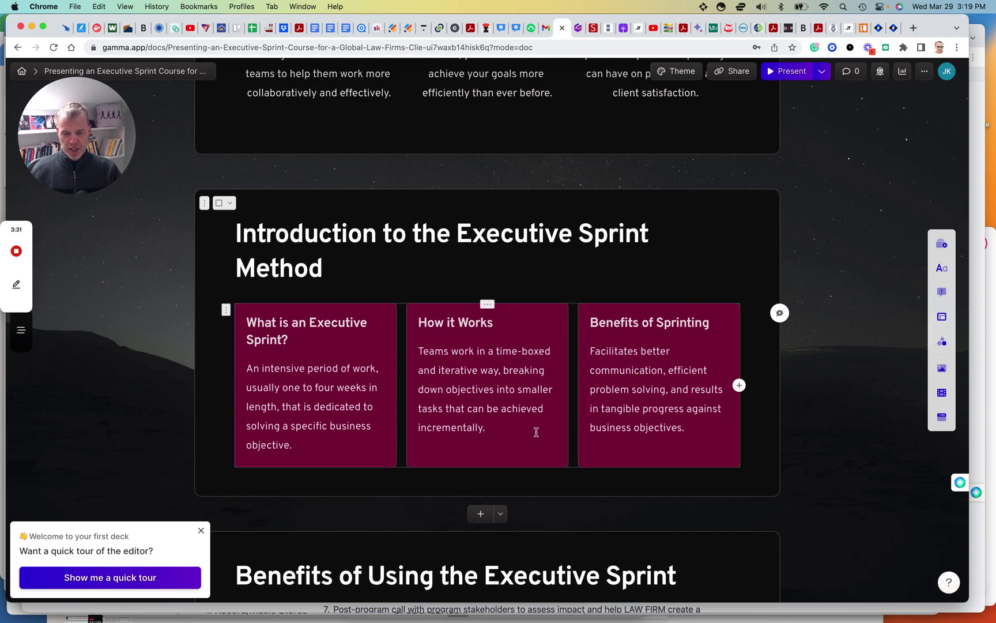
pyautogui.scroll(-5, 536, 432)
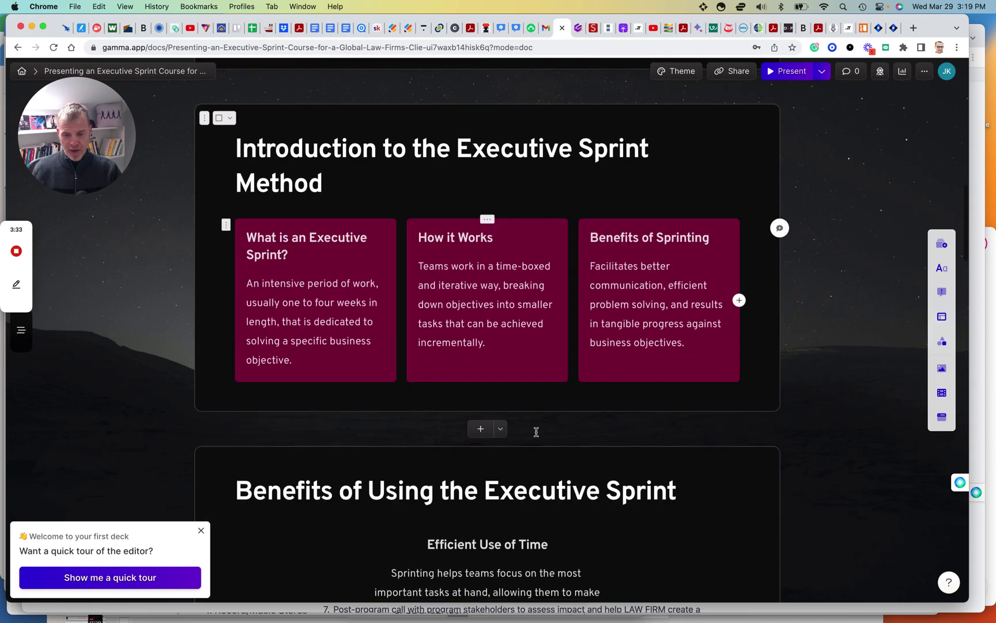
pyautogui.scroll(-1, 537, 432)
pyautogui.scroll(-3, 537, 432)
pyautogui.scroll(-3, 536, 432)
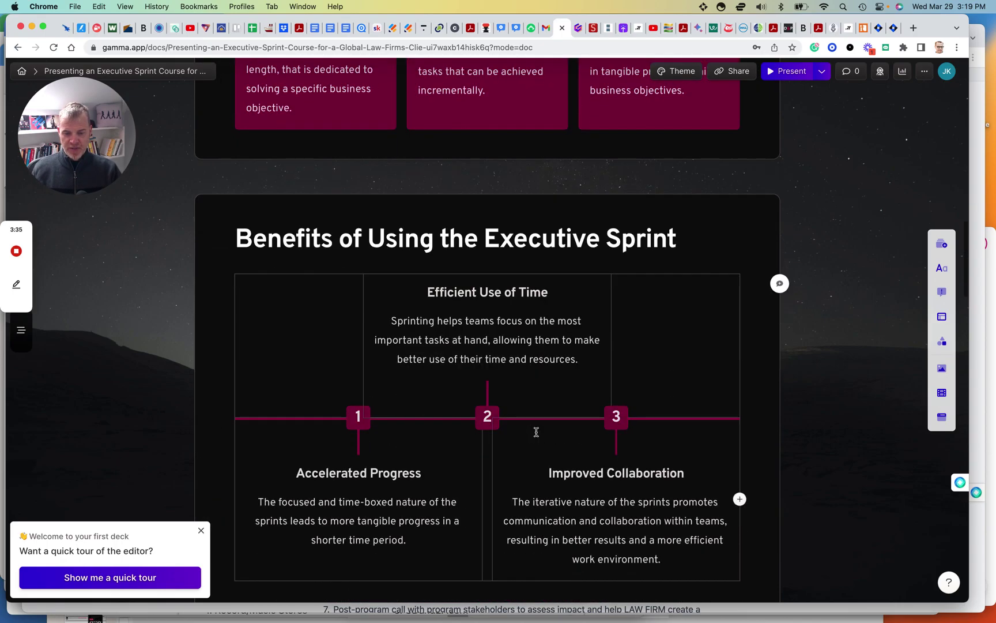
pyautogui.scroll(-1, 536, 432)
pyautogui.scroll(-1, 536, 431)
pyautogui.scroll(-3, 536, 432)
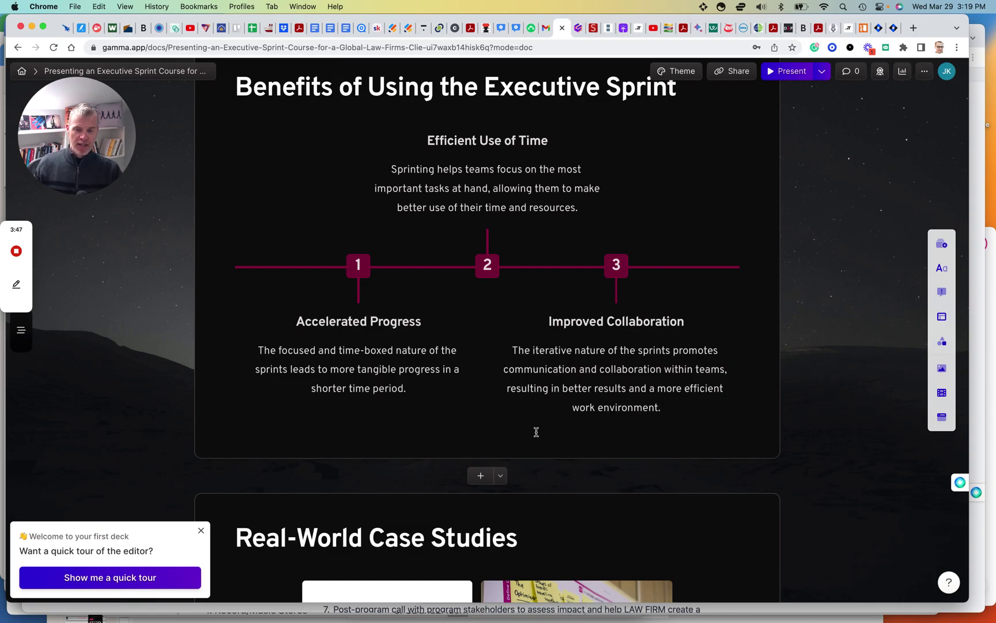
pyautogui.scroll(-1, 537, 432)
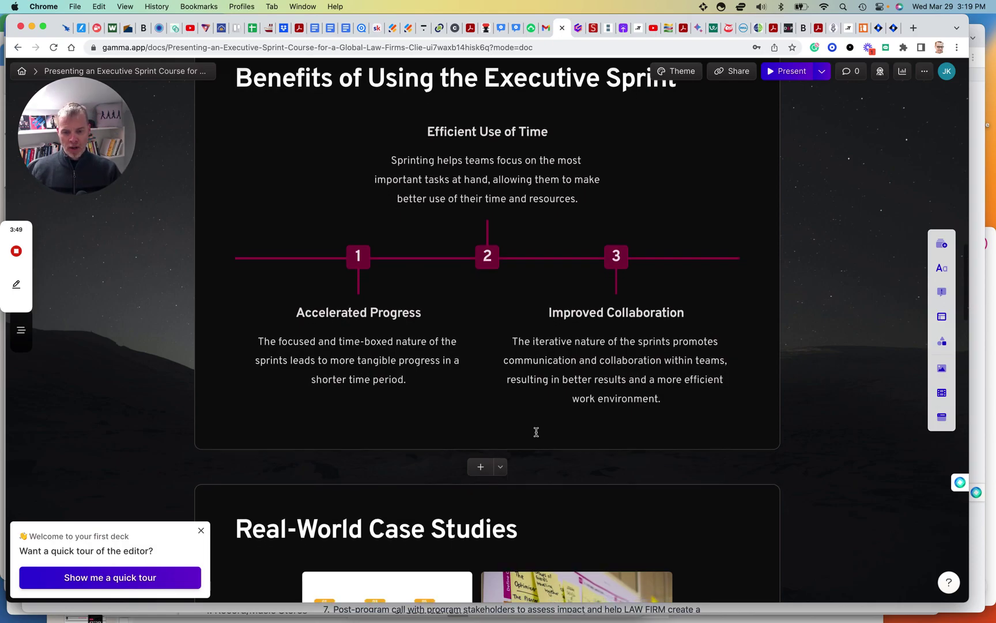
pyautogui.scroll(-2, 536, 431)
pyautogui.scroll(-2, 536, 432)
pyautogui.scroll(-3, 537, 432)
pyautogui.scroll(-2, 536, 432)
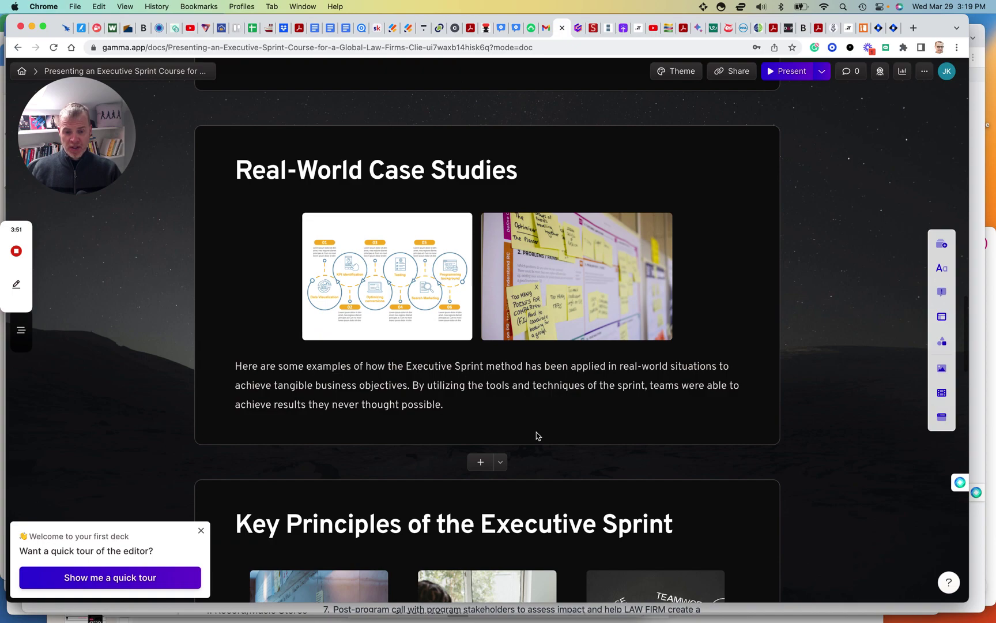
pyautogui.moveTo(487, 262)
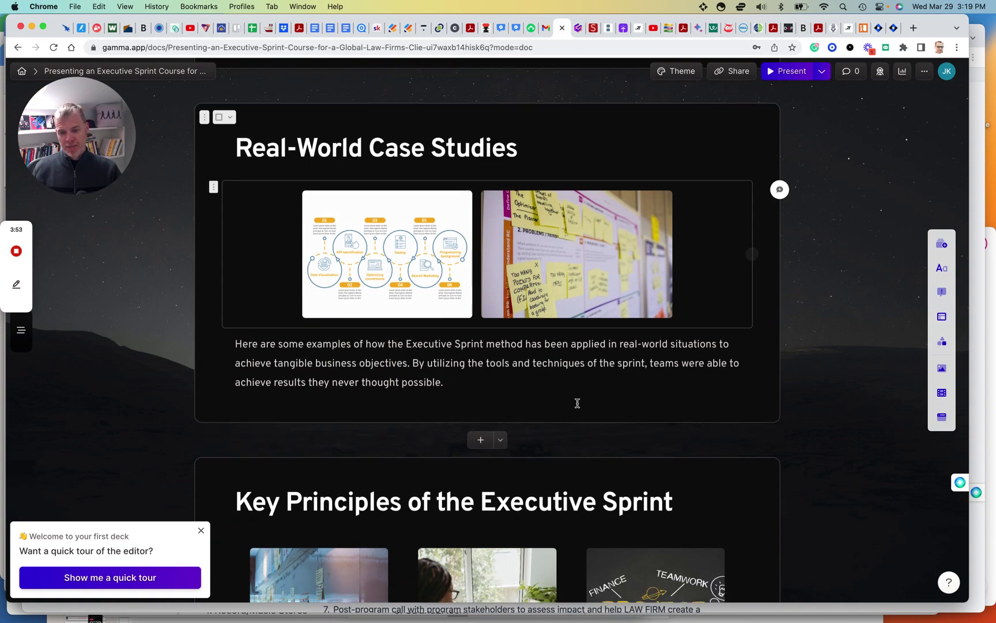
# - Scroll past Key Principles and the Tools and Techniques table to Next Steps and Resources
pyautogui.scroll(-3, 578, 403)
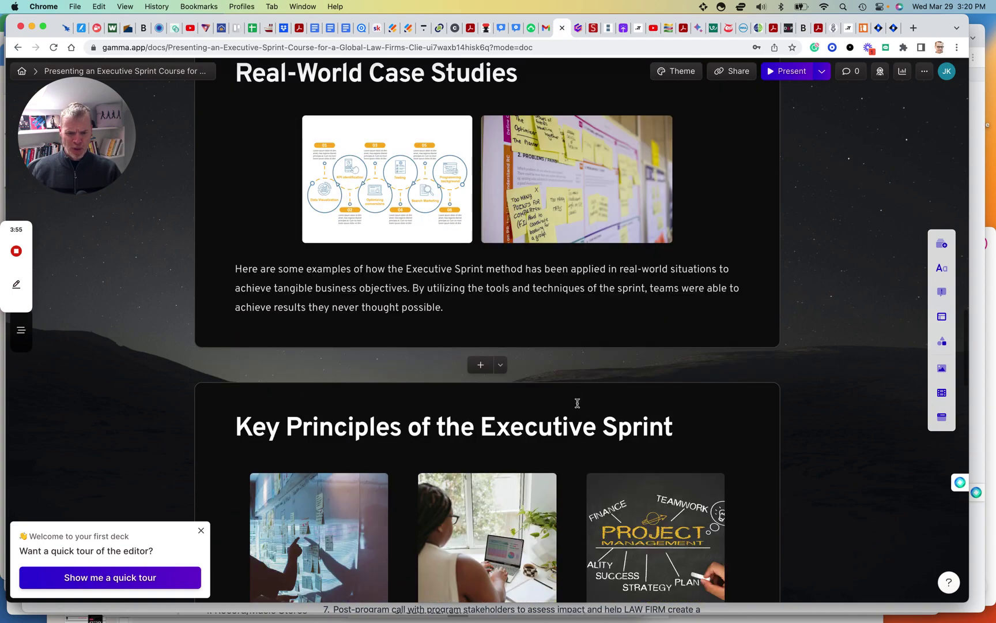
pyautogui.scroll(-1, 577, 403)
pyautogui.scroll(-1, 577, 403)
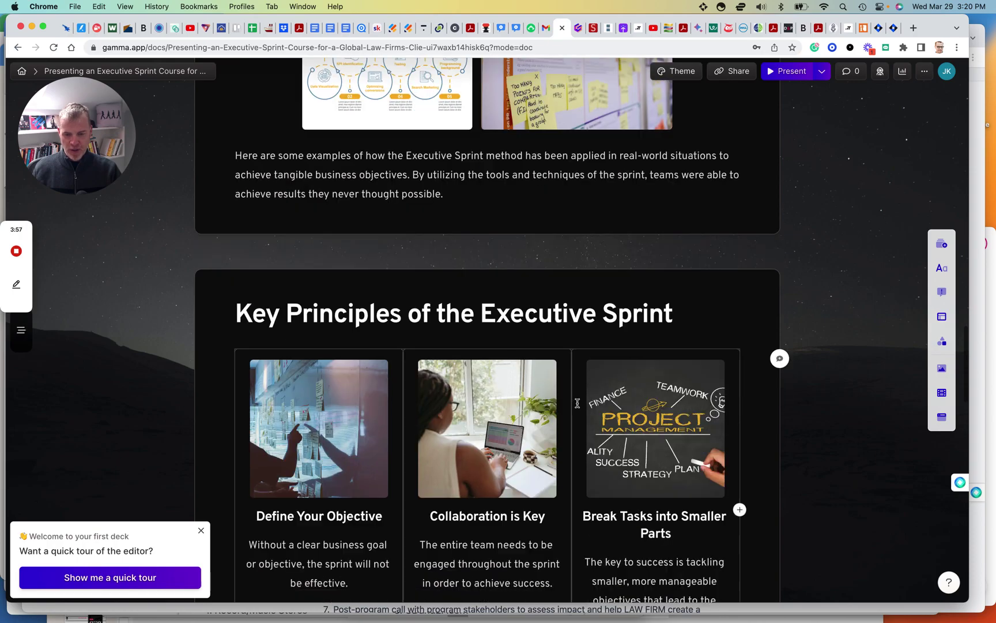
pyautogui.scroll(-1, 577, 403)
pyautogui.scroll(-2, 578, 403)
pyautogui.scroll(-1, 578, 403)
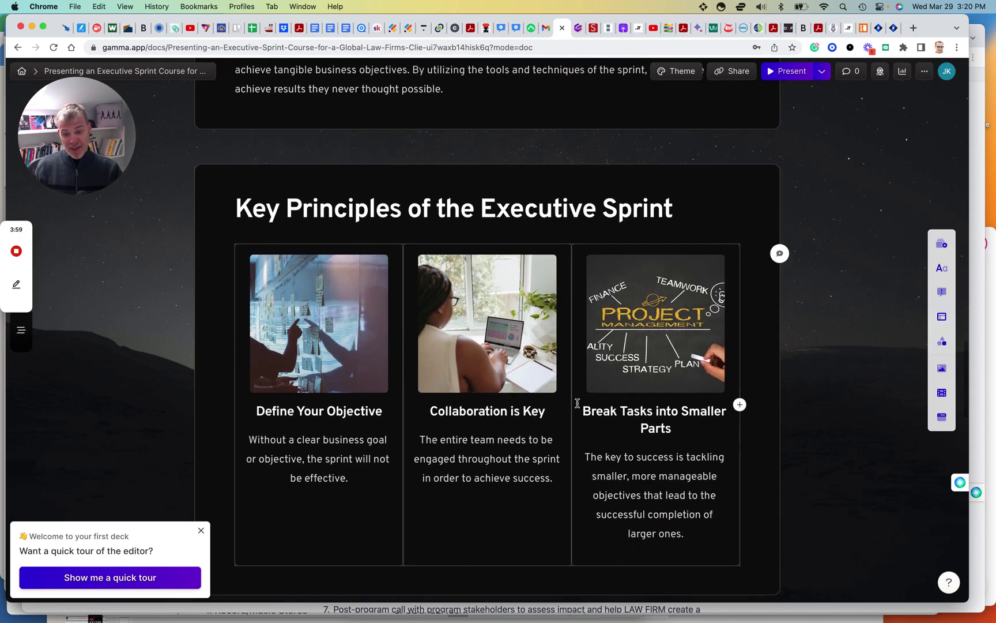
pyautogui.scroll(-3, 577, 403)
pyautogui.scroll(-3, 577, 403)
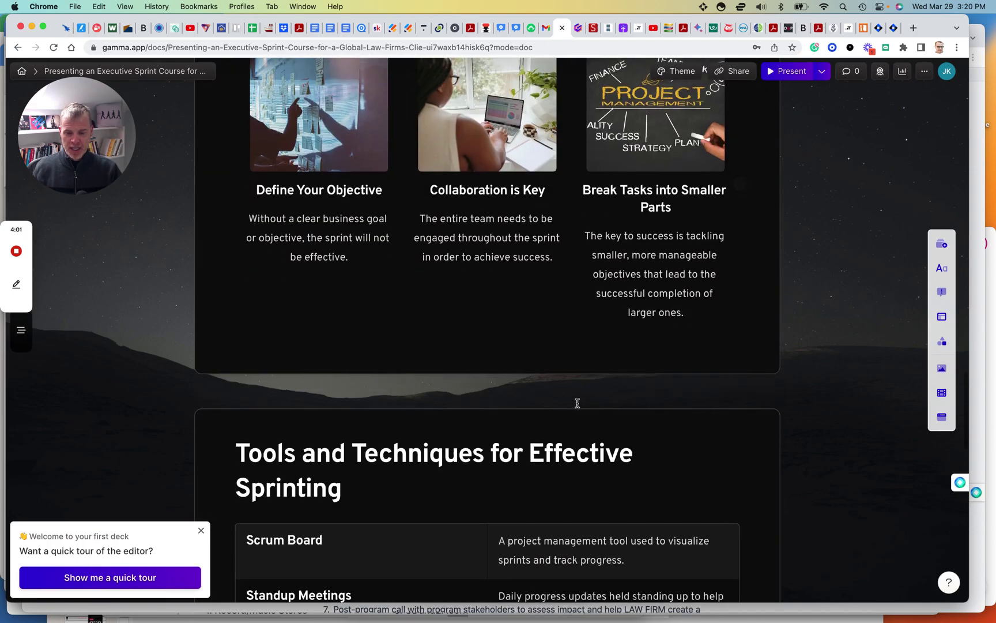
pyautogui.scroll(-3, 578, 403)
pyautogui.scroll(-4, 577, 403)
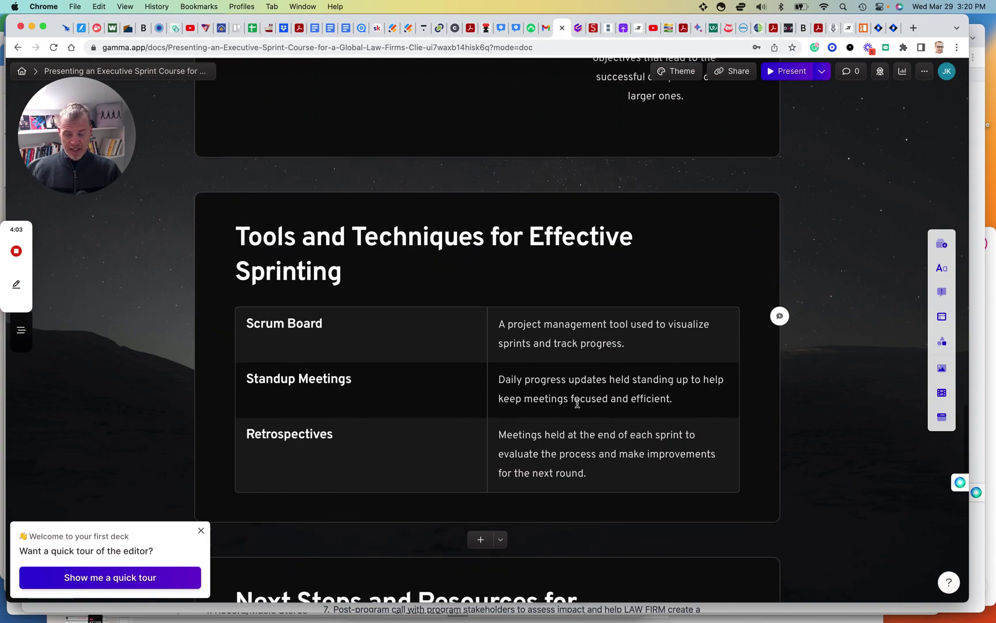
pyautogui.scroll(-2, 578, 403)
pyautogui.scroll(-2, 577, 403)
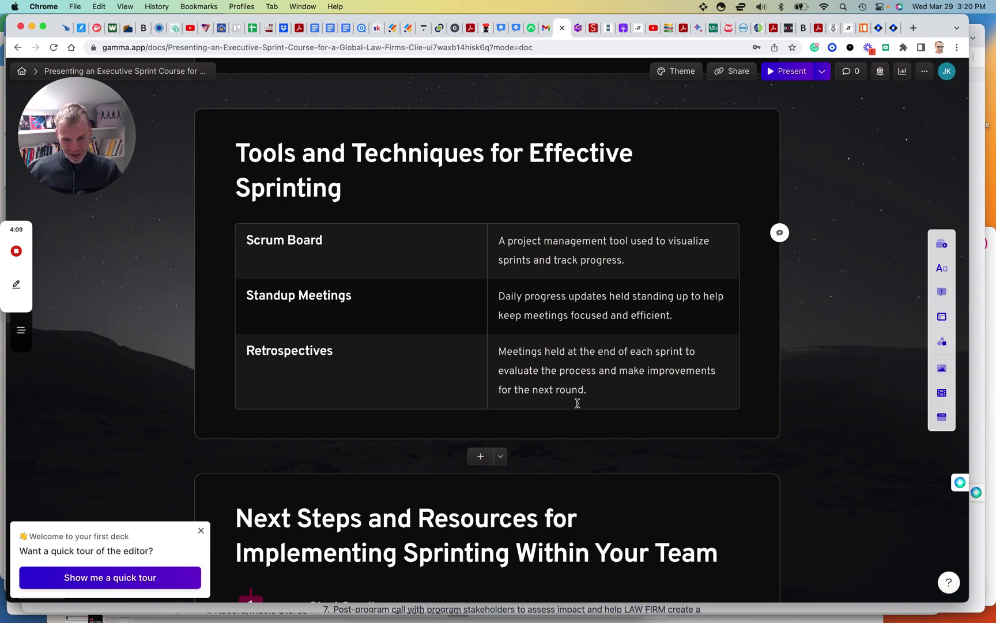
pyautogui.scroll(-1, 577, 404)
pyautogui.scroll(-2, 578, 403)
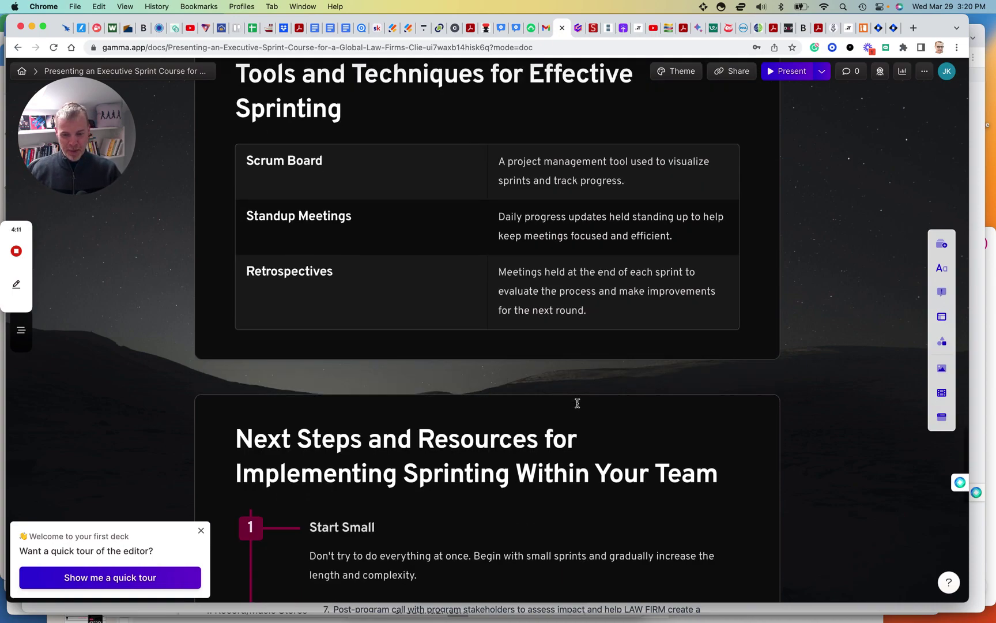
pyautogui.scroll(-3, 577, 403)
pyautogui.scroll(-2, 577, 403)
pyautogui.scroll(-1, 577, 403)
pyautogui.scroll(-1, 577, 403)
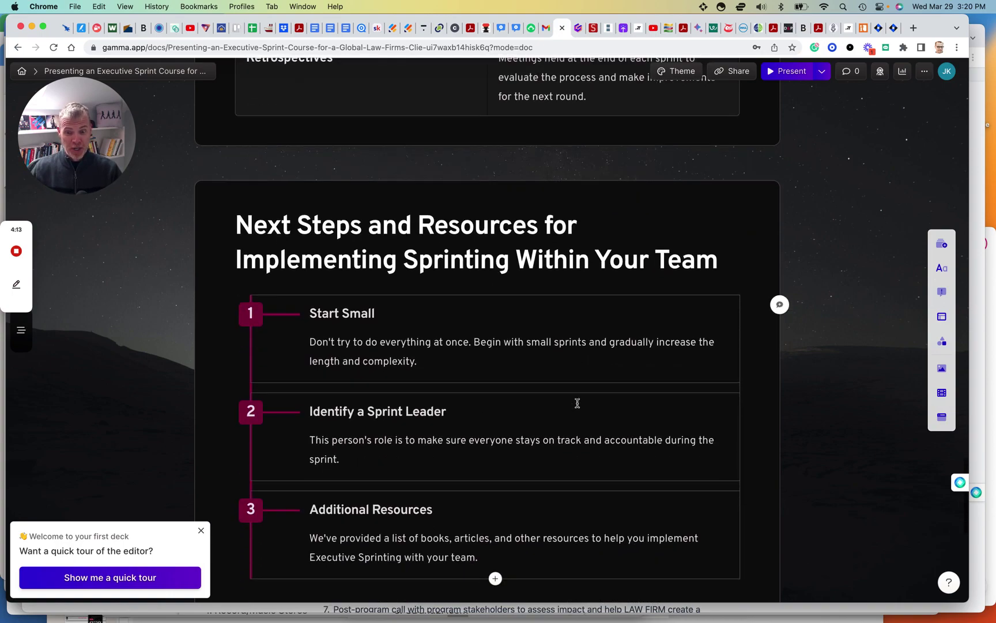
pyautogui.scroll(-1, 577, 403)
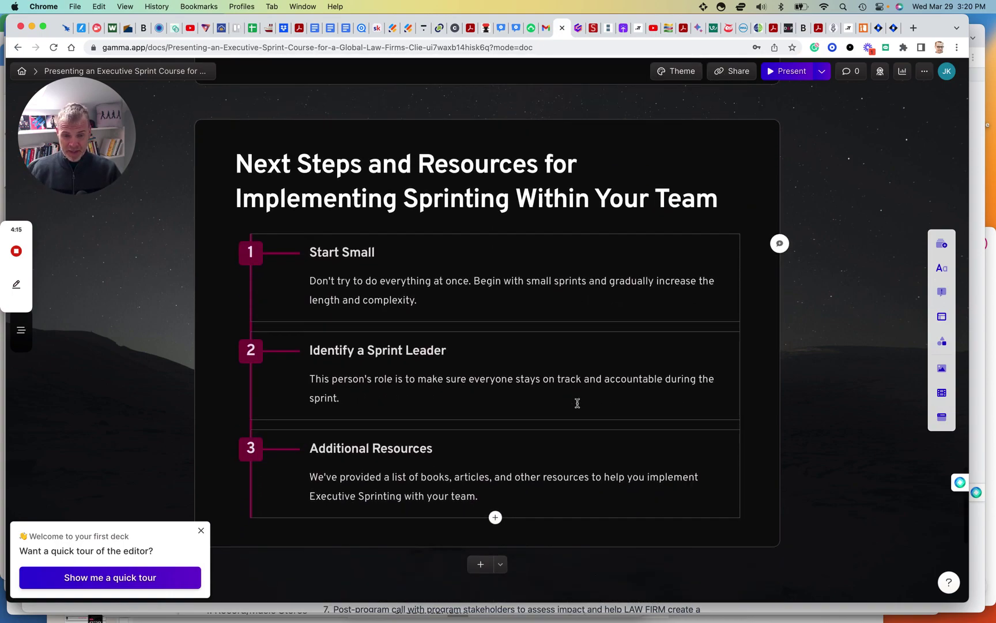
pyautogui.scroll(-2, 577, 404)
pyautogui.scroll(-2, 577, 403)
pyautogui.scroll(-4, 577, 405)
pyautogui.scroll(-3, 577, 406)
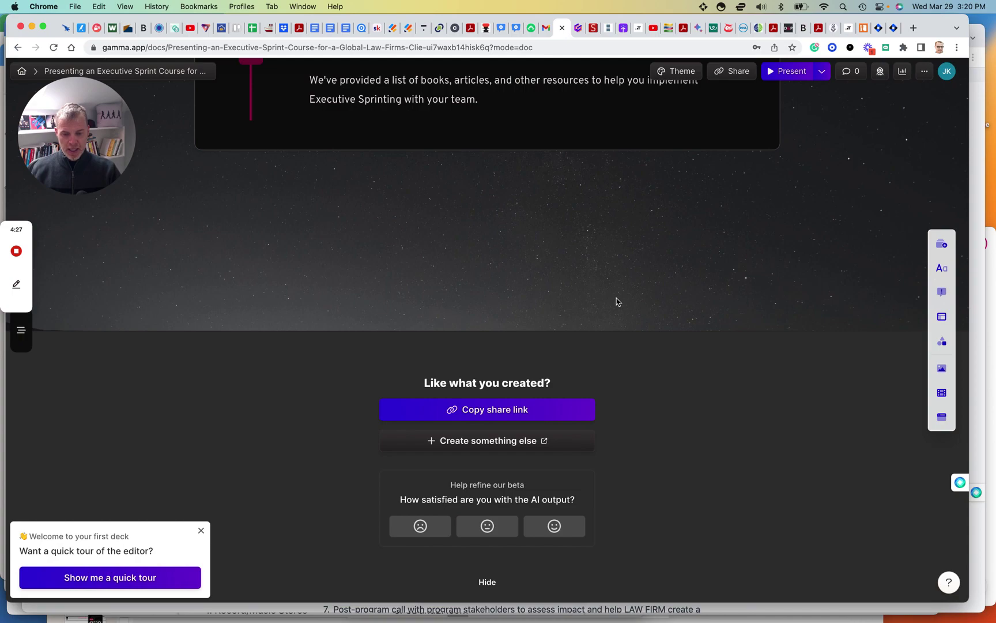
pyautogui.scroll(2, 617, 298)
pyautogui.scroll(5, 617, 298)
pyautogui.scroll(1, 573, 245)
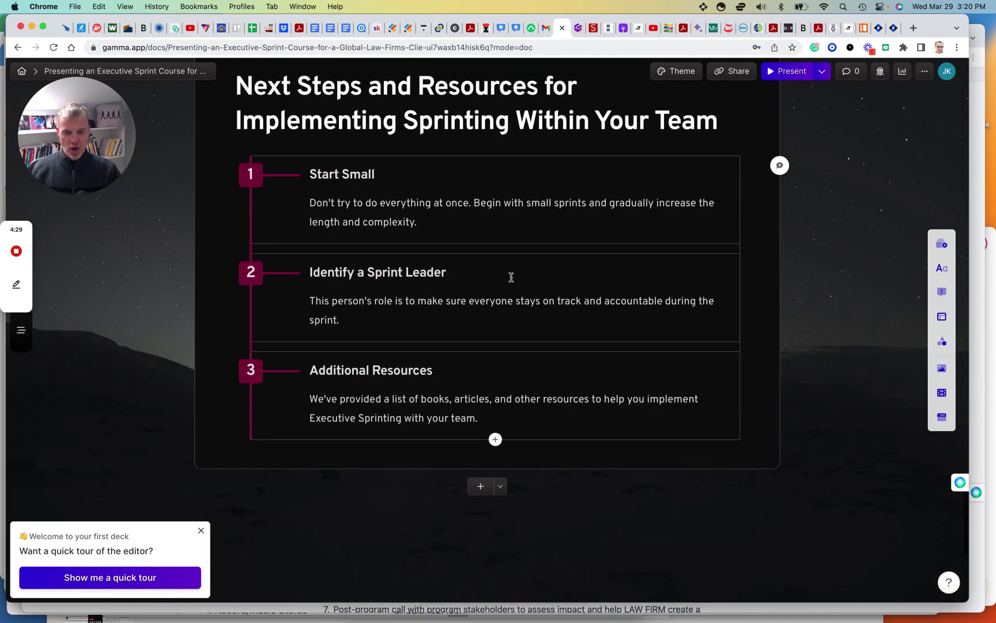
pyautogui.click(513, 304)
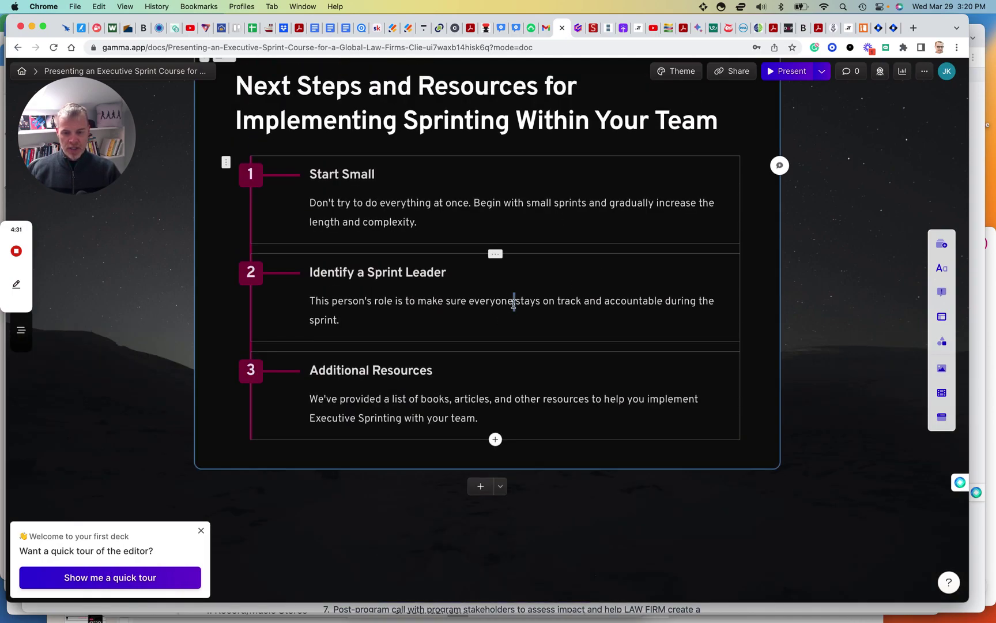
# - Switch the Next Steps and Resources timeline to the Two sided layout
pyautogui.moveTo(514, 302); pyautogui.dragTo(505, 300)
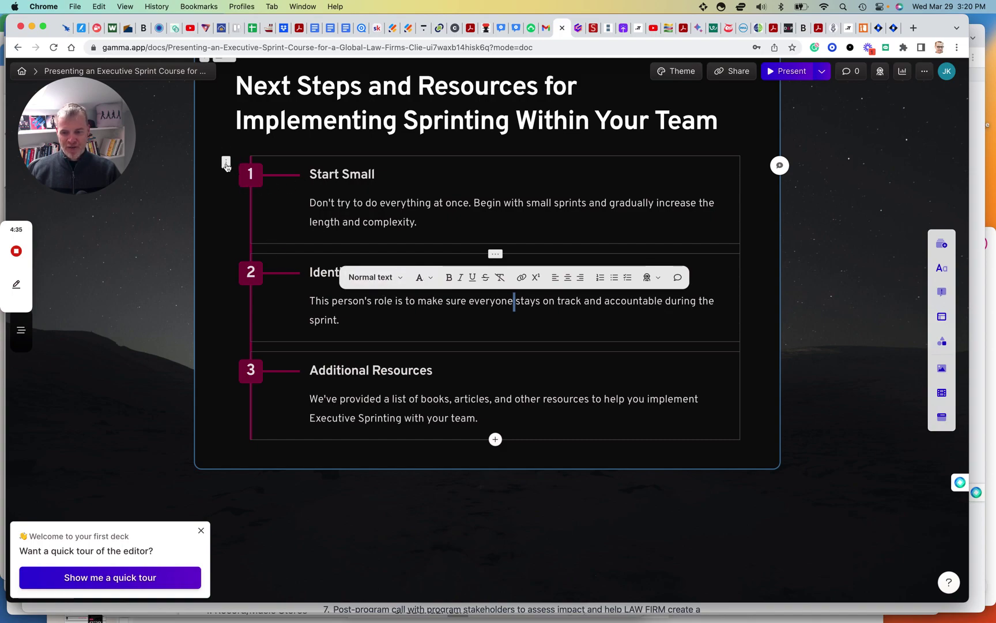
pyautogui.click(226, 163)
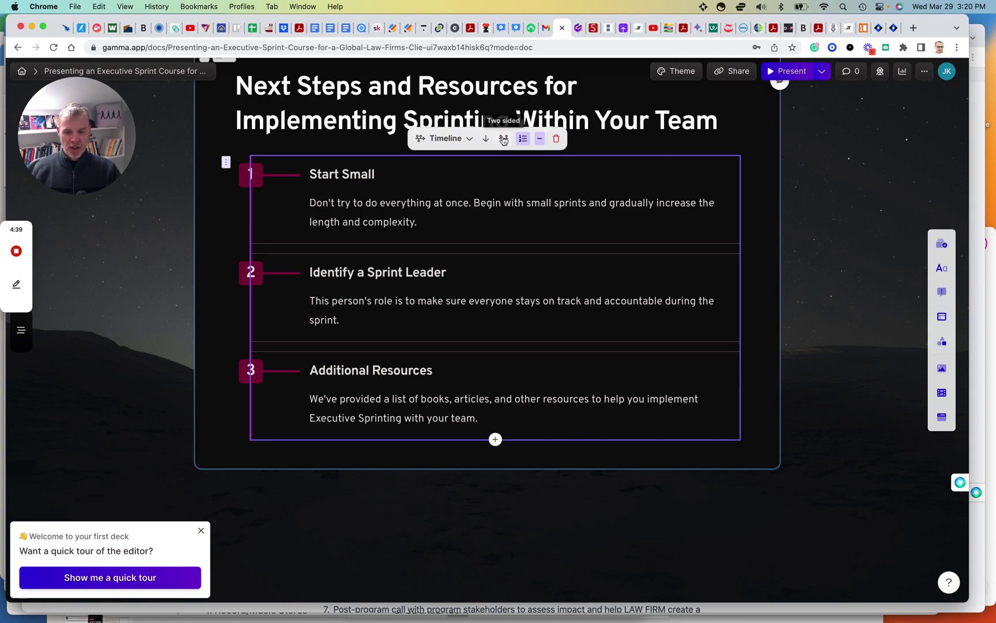
pyautogui.click(503, 139)
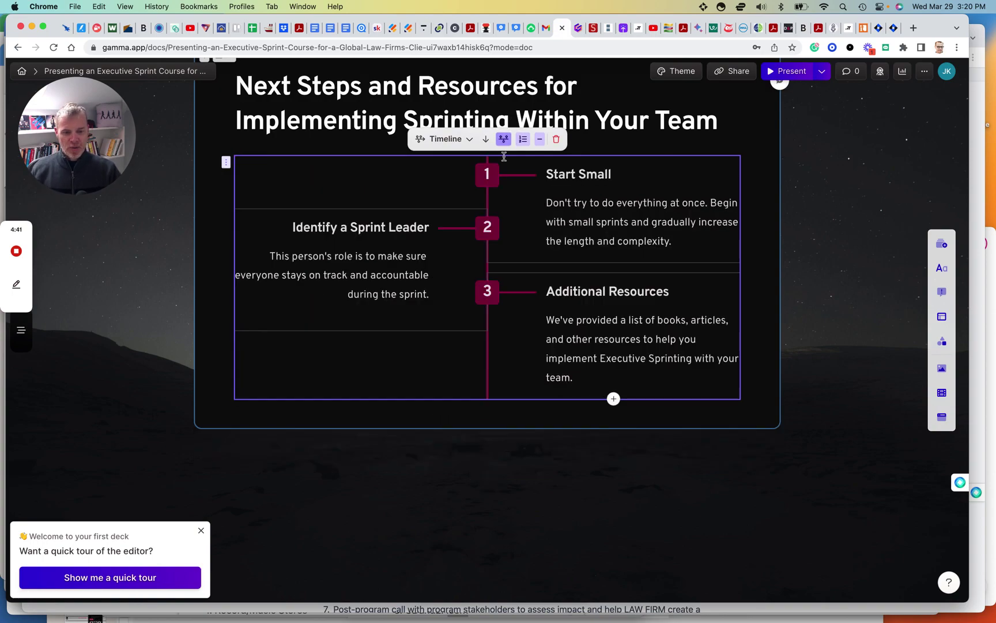
# - Scroll back up past Tools and Techniques to the Key Principles card
pyautogui.scroll(5, 571, 226)
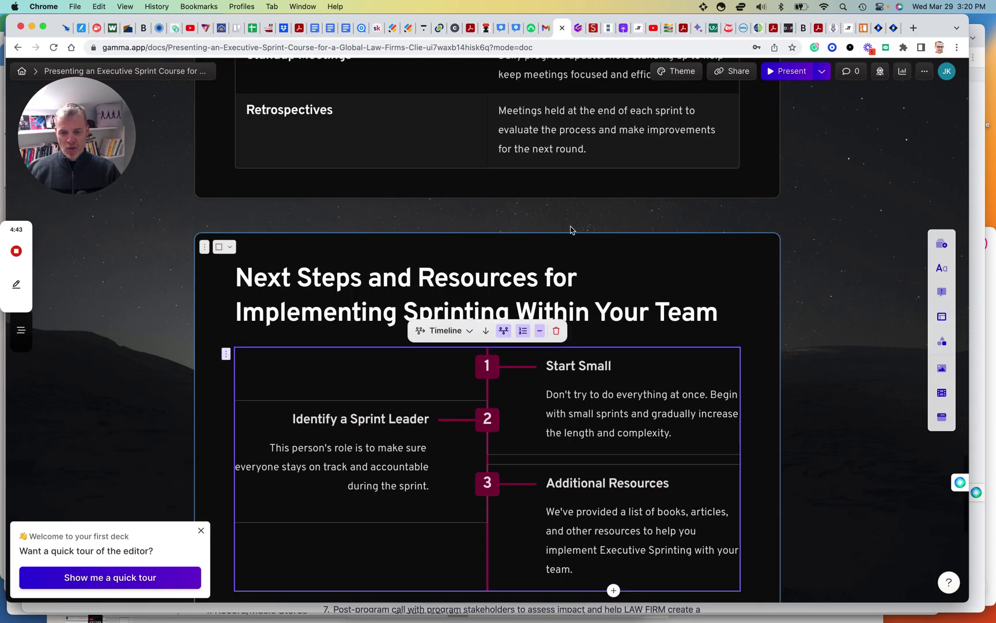
pyautogui.scroll(3, 570, 226)
pyautogui.scroll(4, 570, 226)
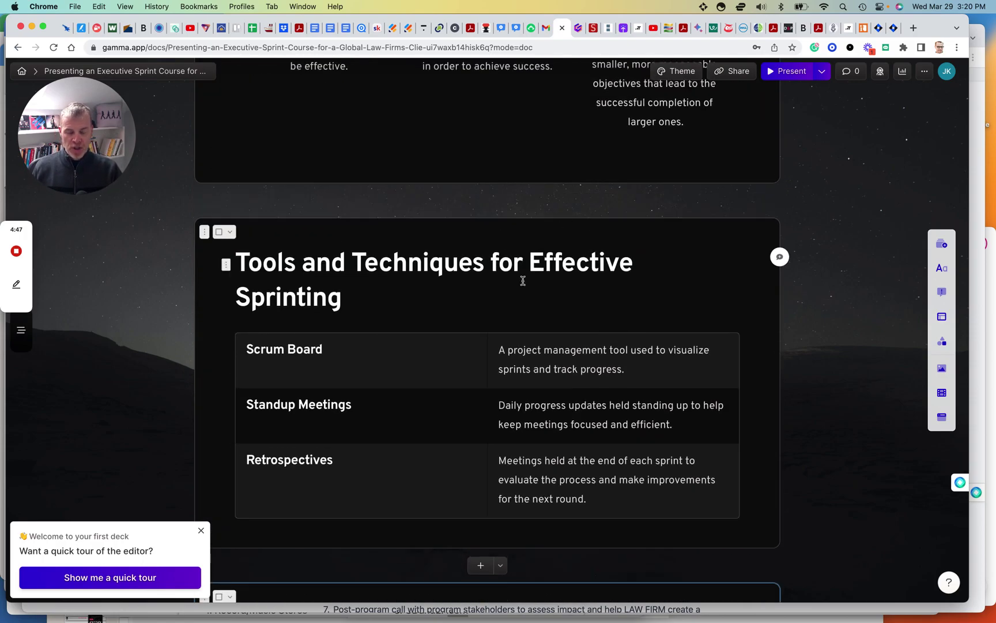
pyautogui.scroll(5, 523, 281)
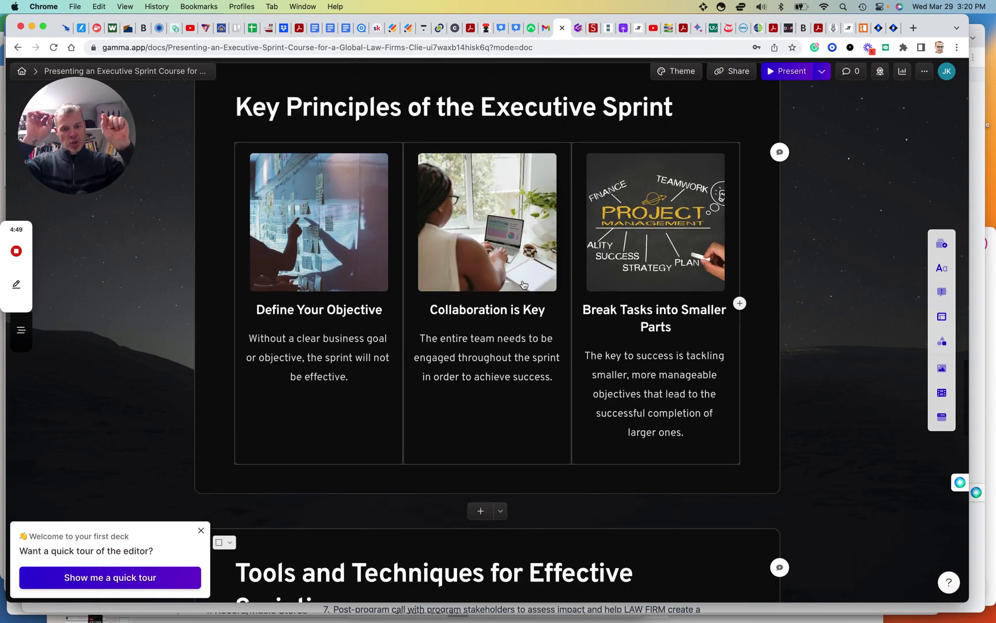